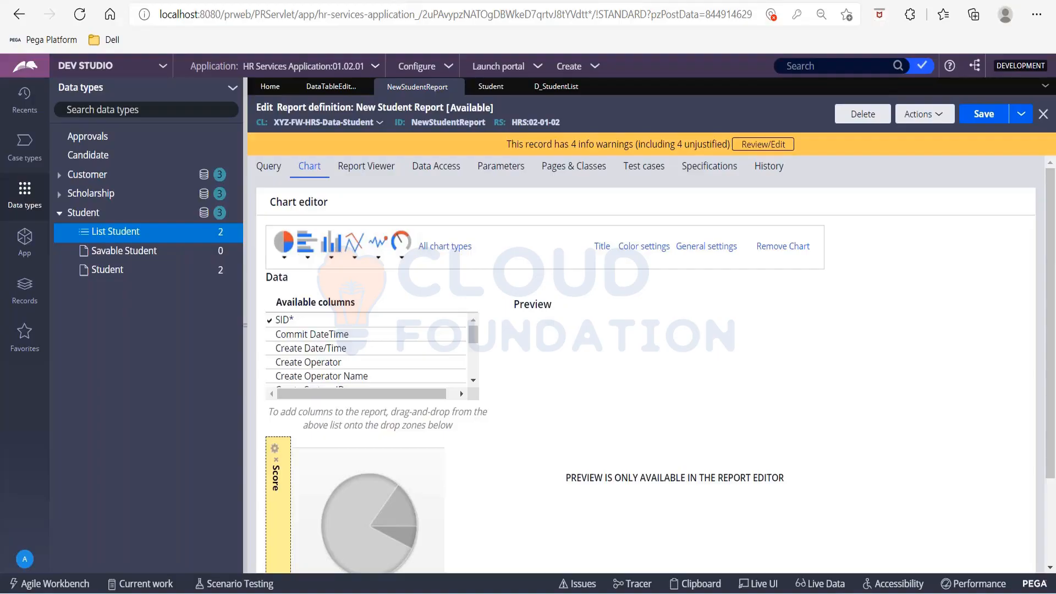
Open the application's channels and interfaces and start creating a new Web mashup interface.
click(245, 325)
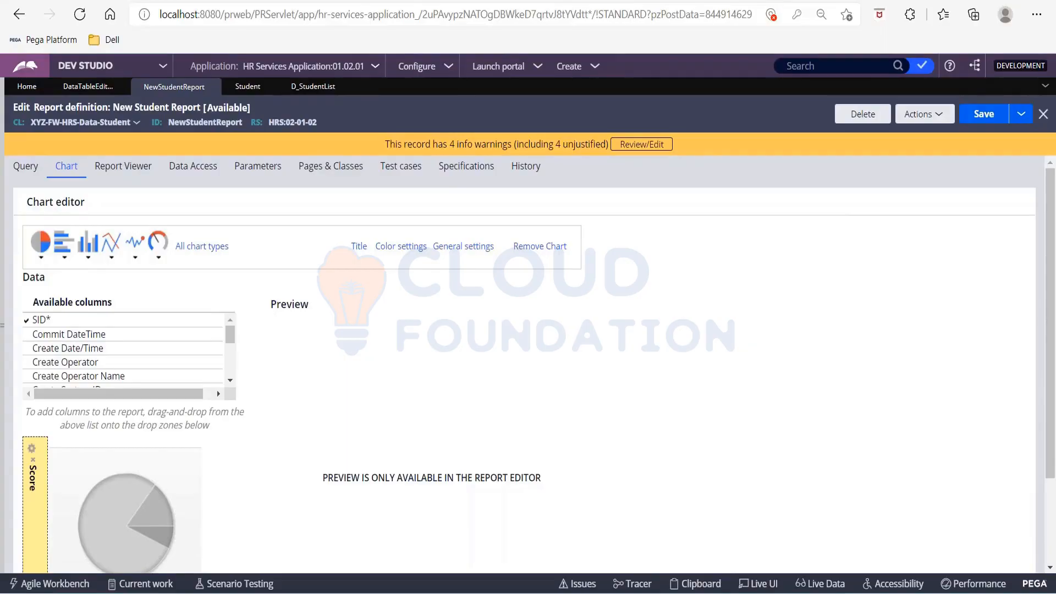
click(163, 67)
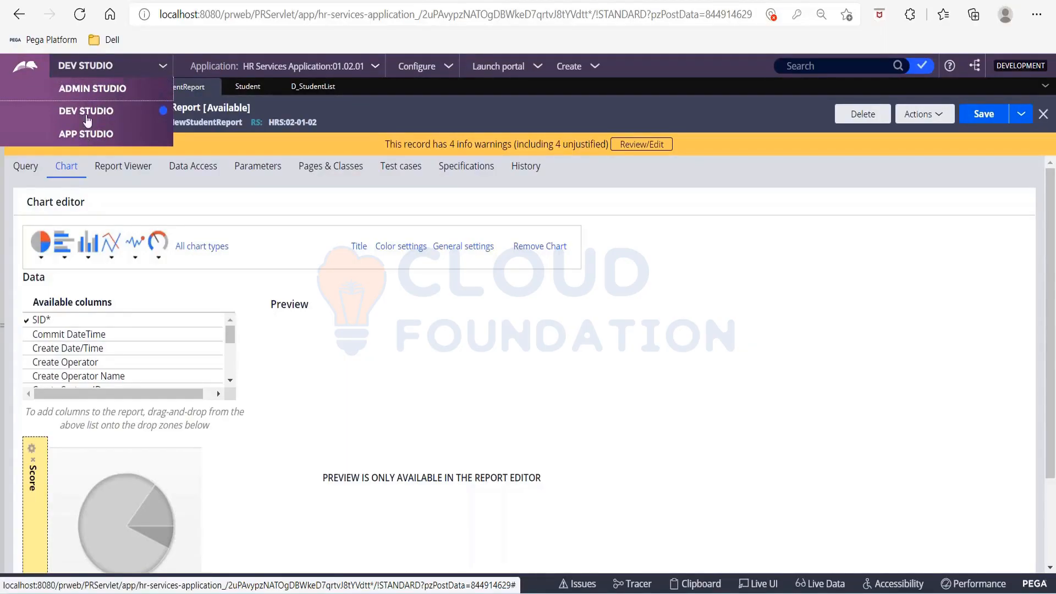
click(375, 71)
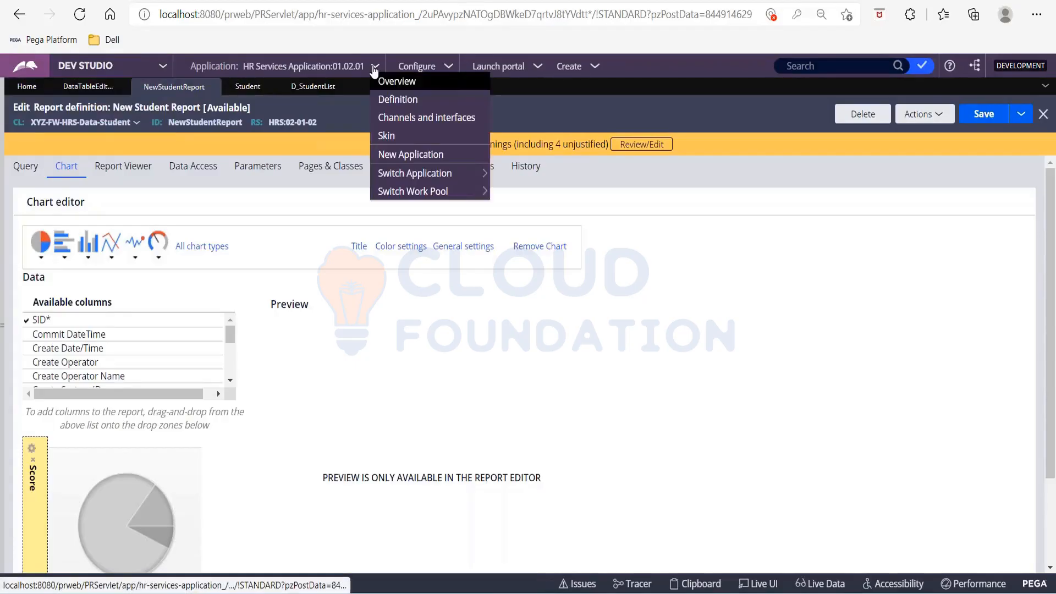
click(410, 118)
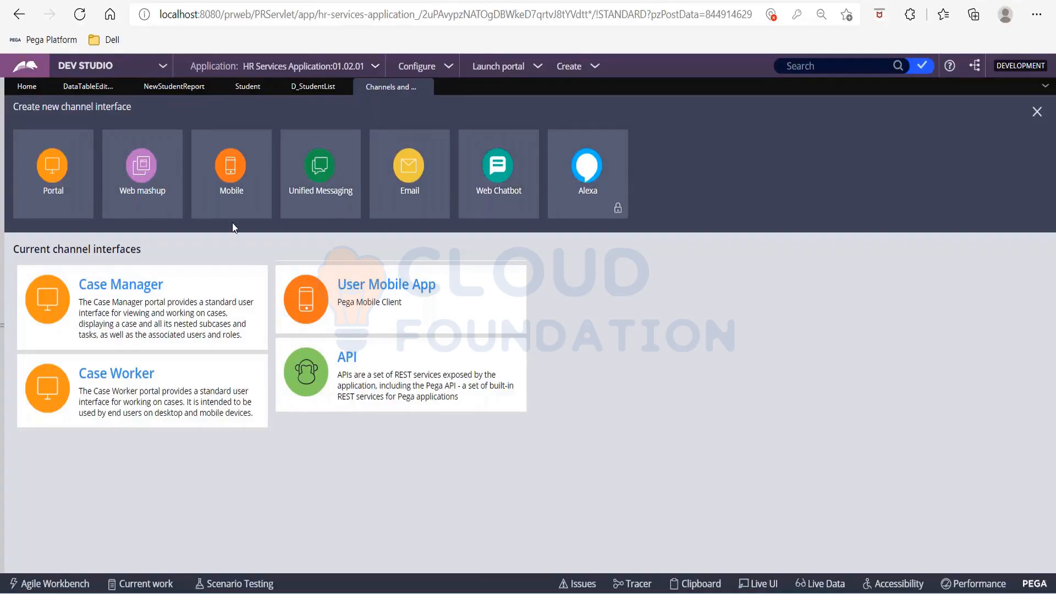
click(150, 182)
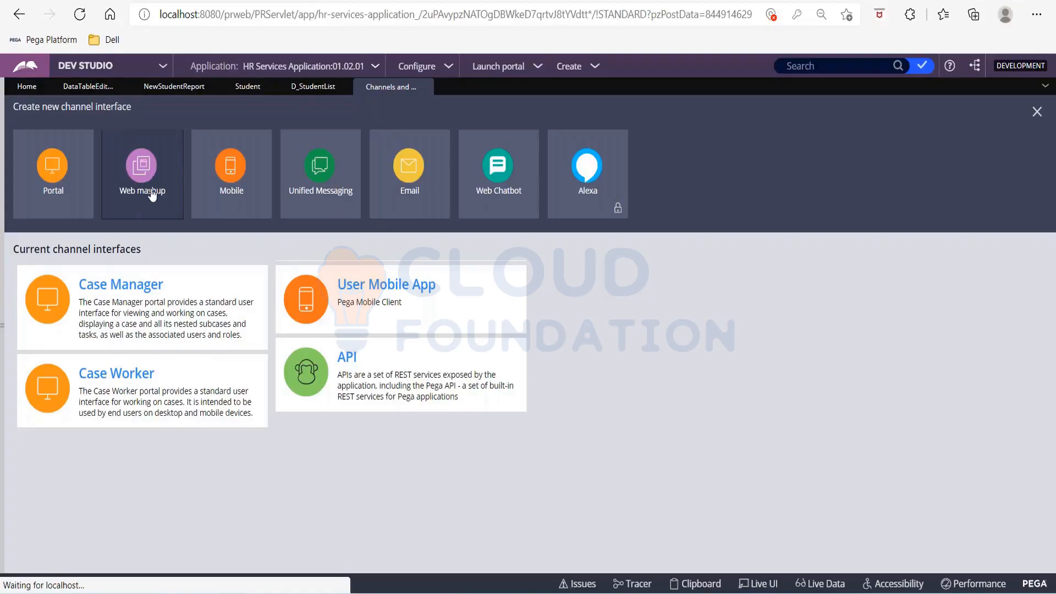
click(147, 193)
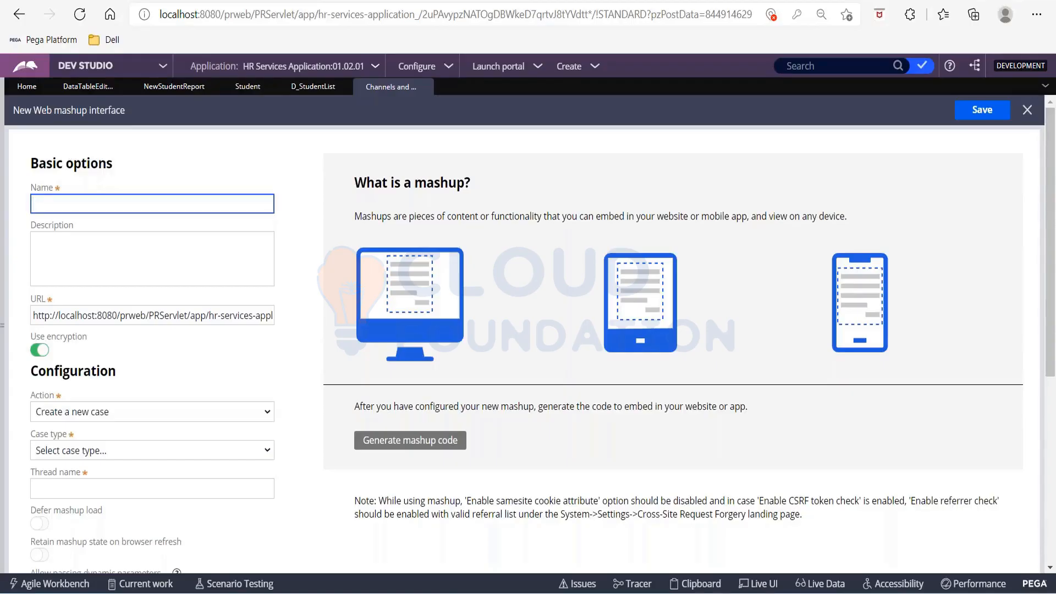
Add a new case type named Feedback to the application.
click(4, 189)
click(24, 144)
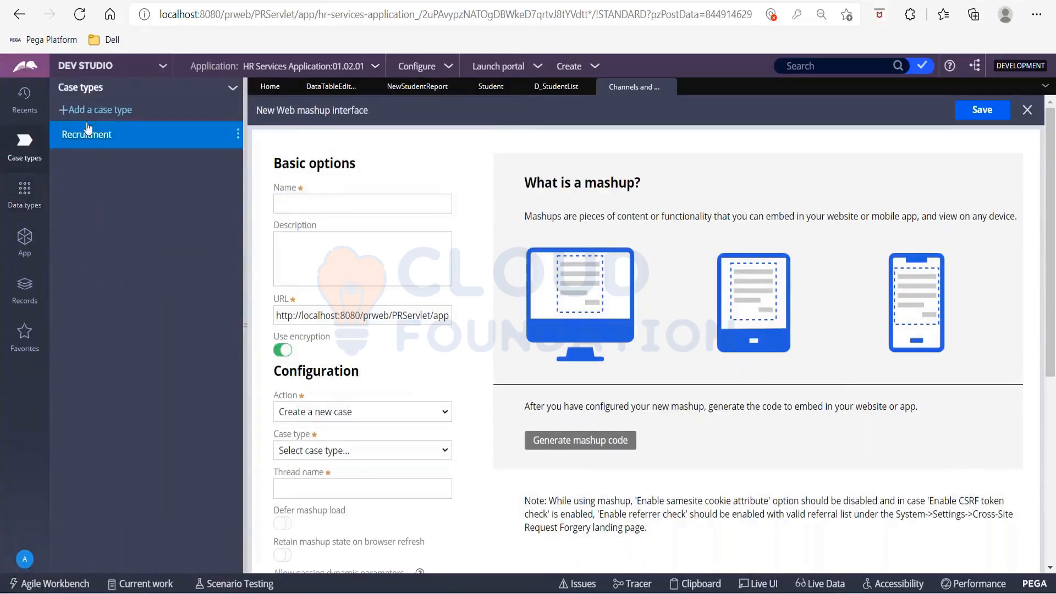
click(83, 118)
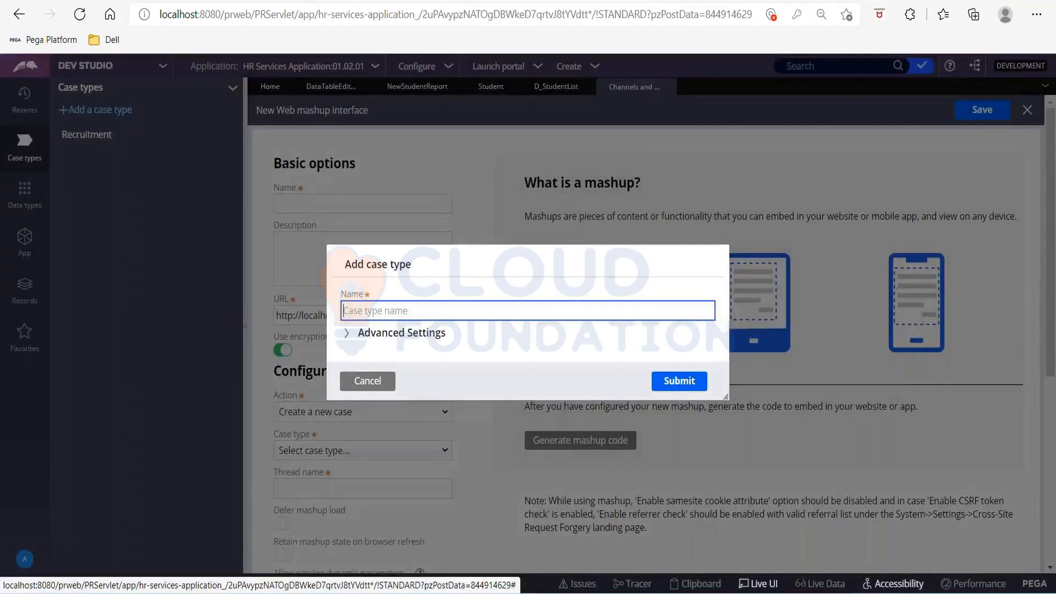
text(Fedd)
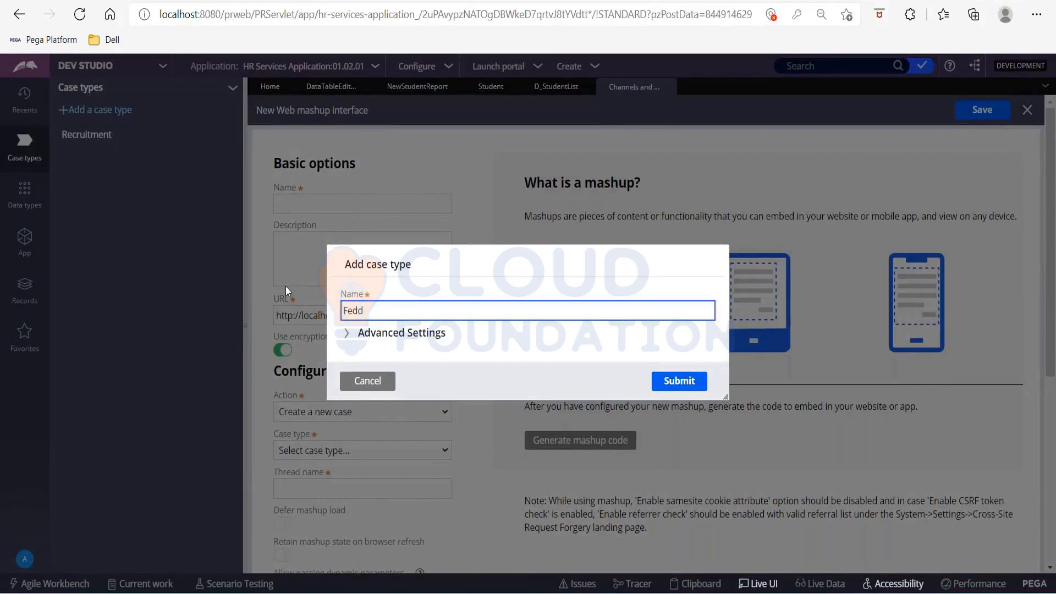
key(BackSpace)
key(BackSpace)
text(edback)
click(696, 385)
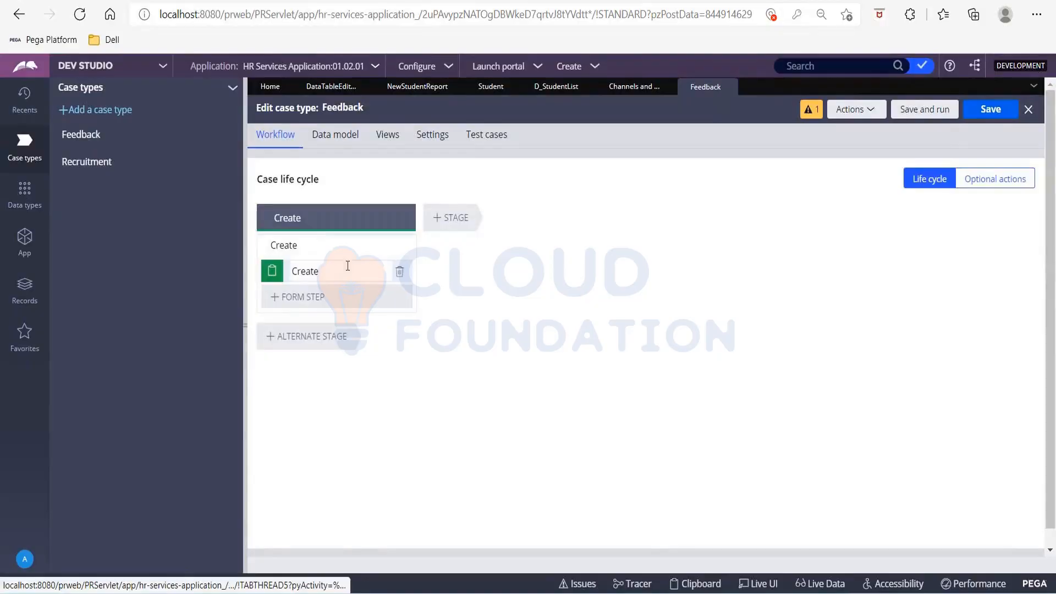
Add a stage named Submit Feedback after the Create stage in the Feedback case life cycle.
click(448, 220)
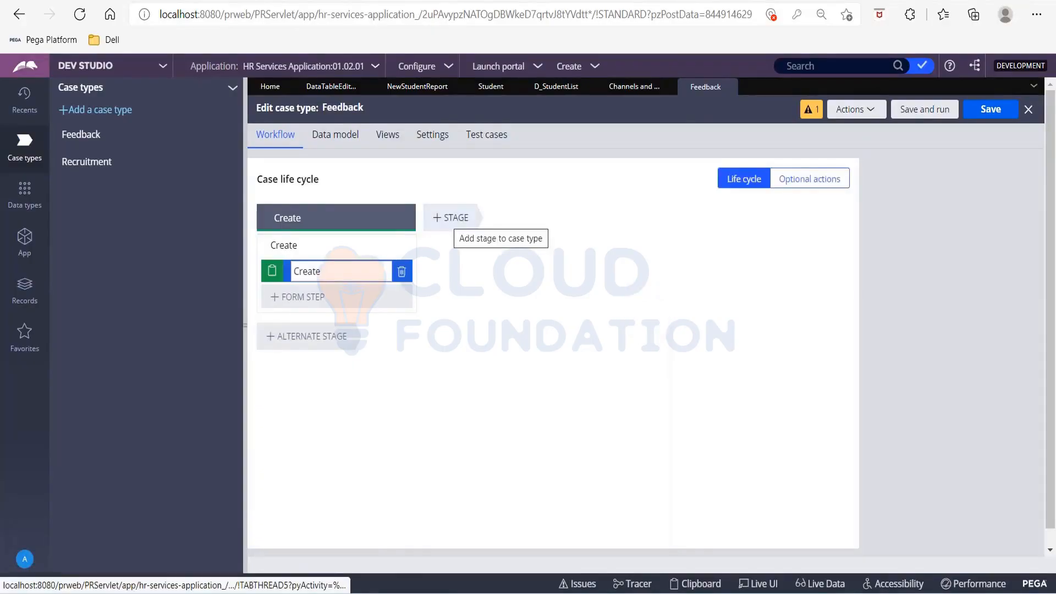
click(449, 218)
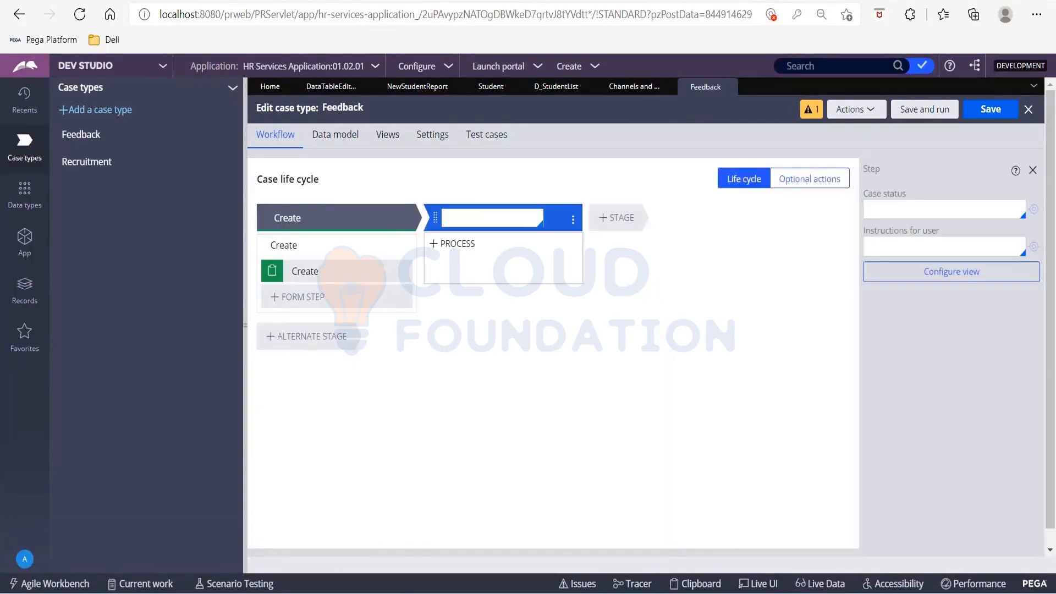
text(Subm)
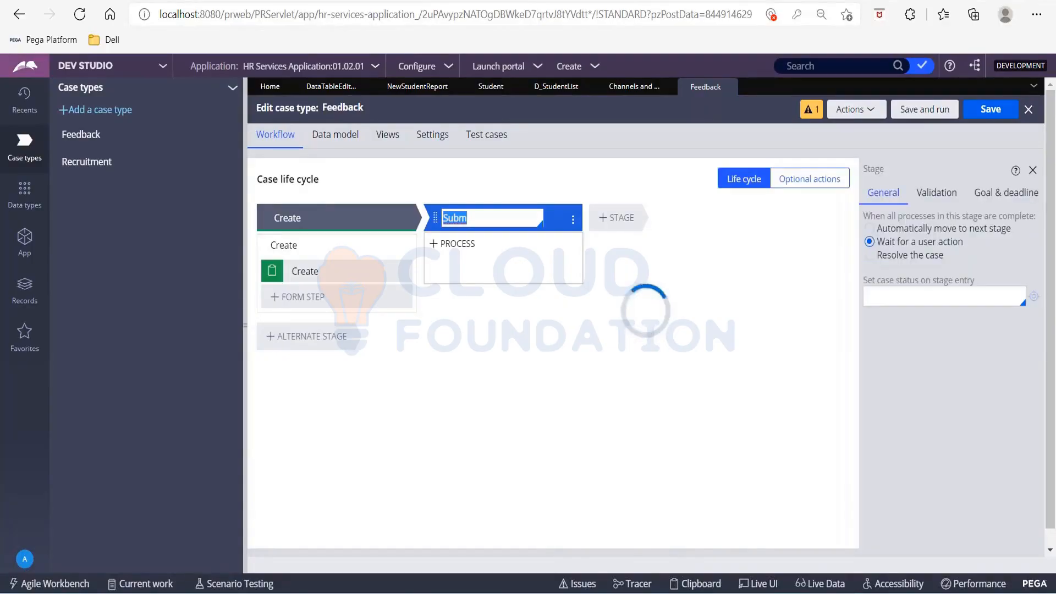
click(486, 220)
text(i)
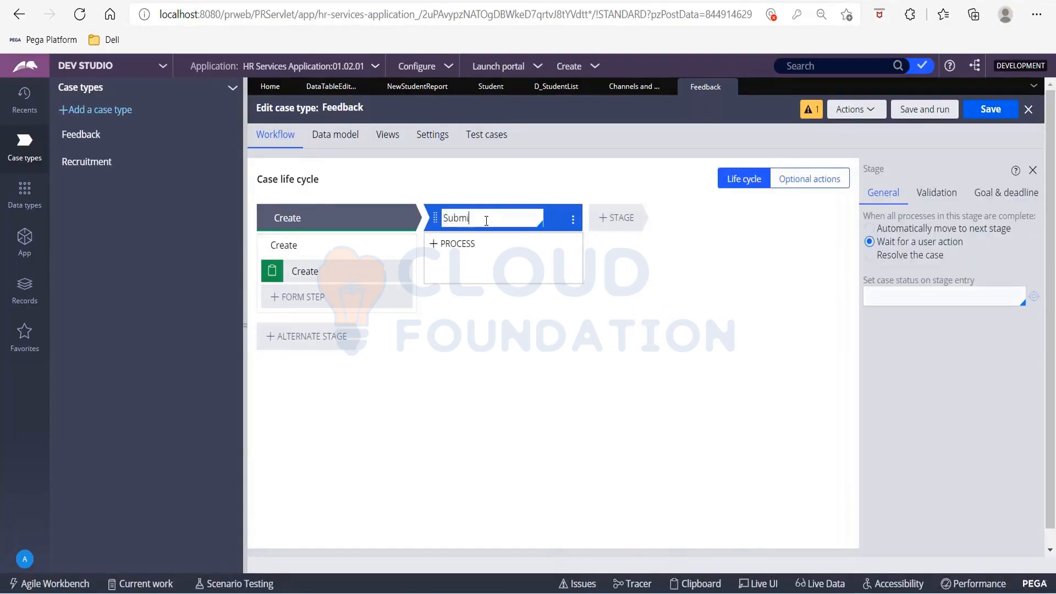
text(t Feedback)
Add a Collect information step named Submit Feedback to the Submit Feedback stage.
mouse_move(487, 240)
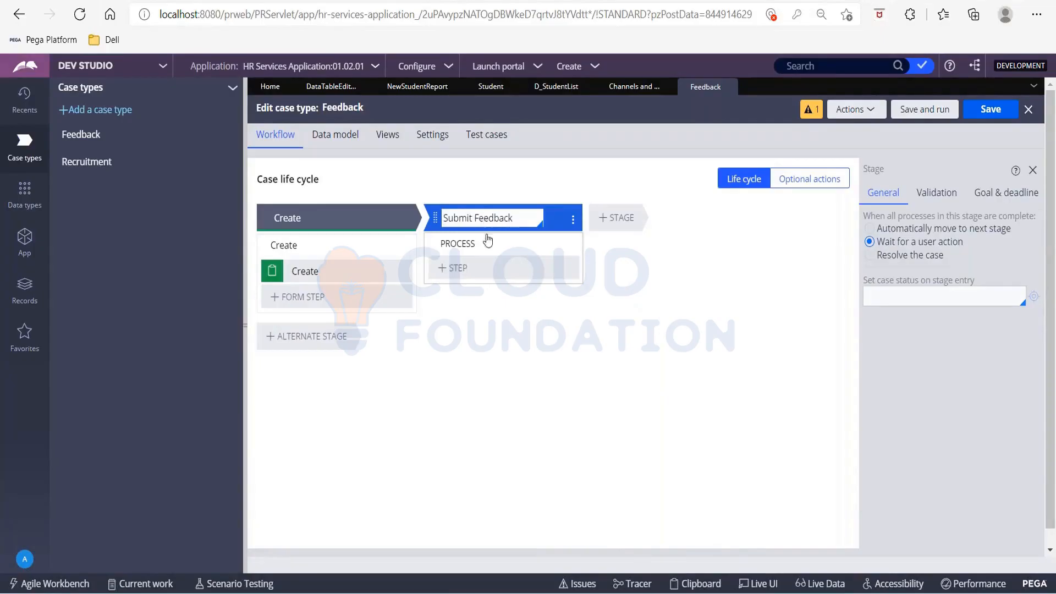
click(460, 276)
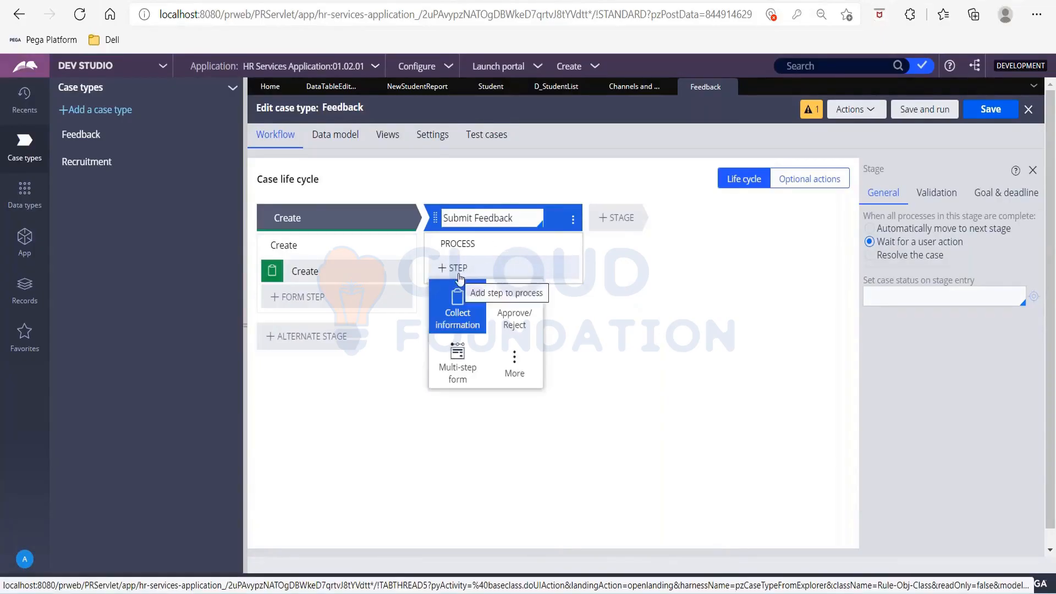
click(452, 324)
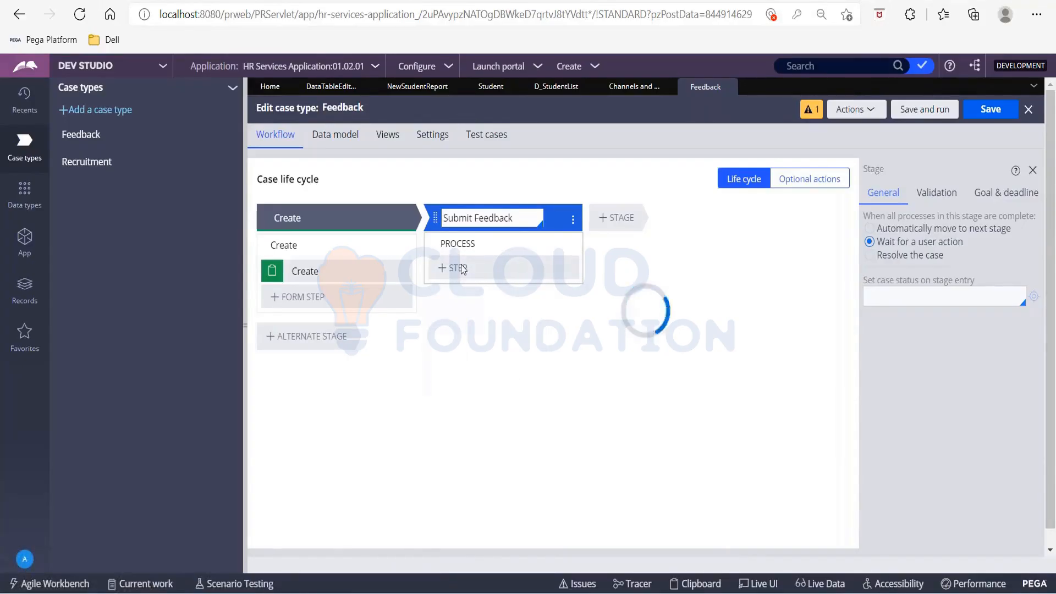
text(Suv)
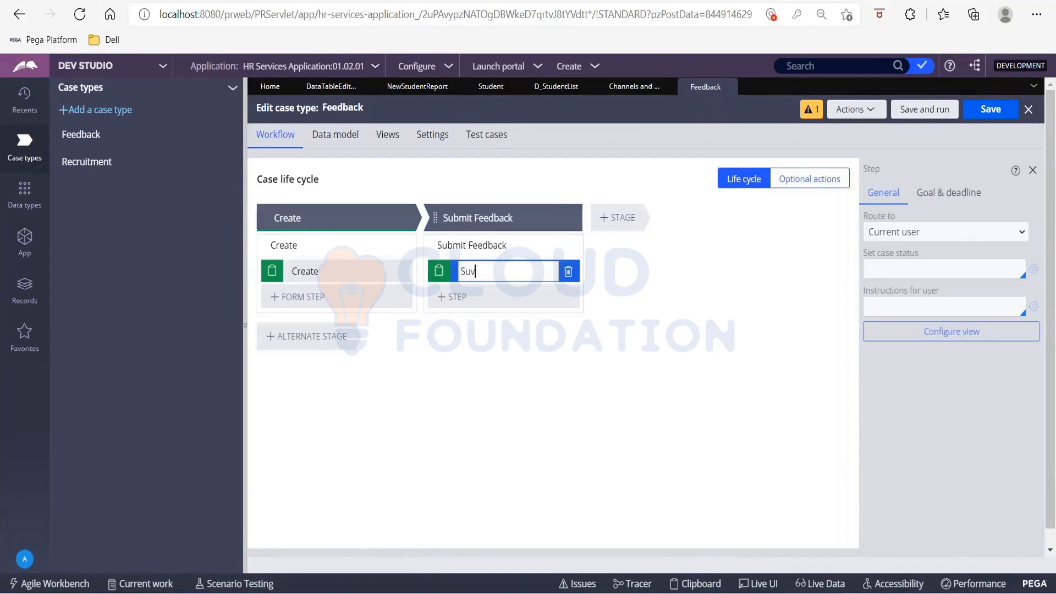
key(BackSpace)
text(bmit Feedback)
Open the view configuration of the Submit Feedback step and start a new field named Rating.
click(975, 330)
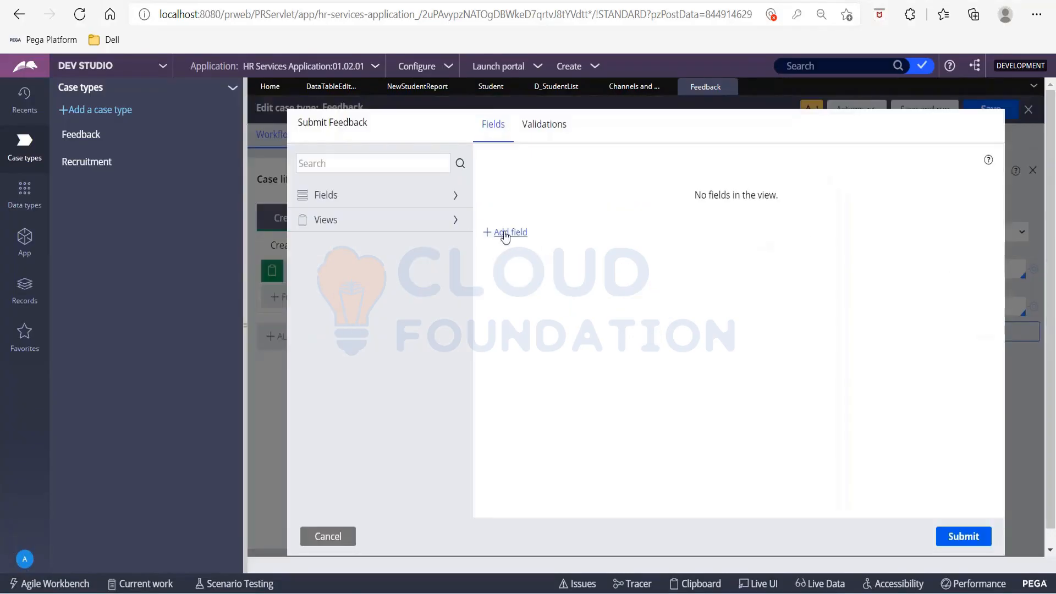
click(505, 233)
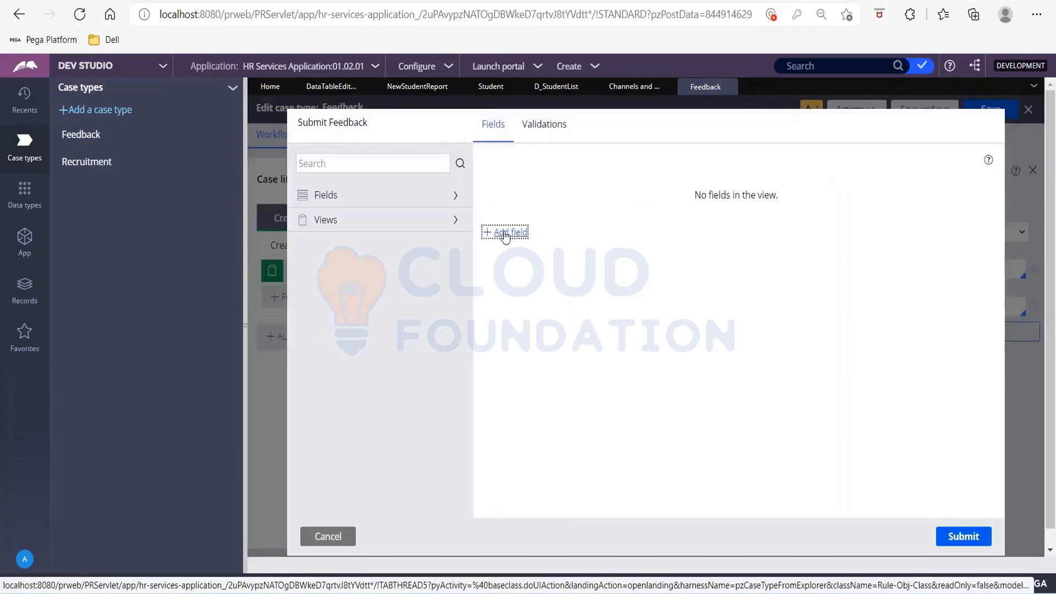
click(505, 233)
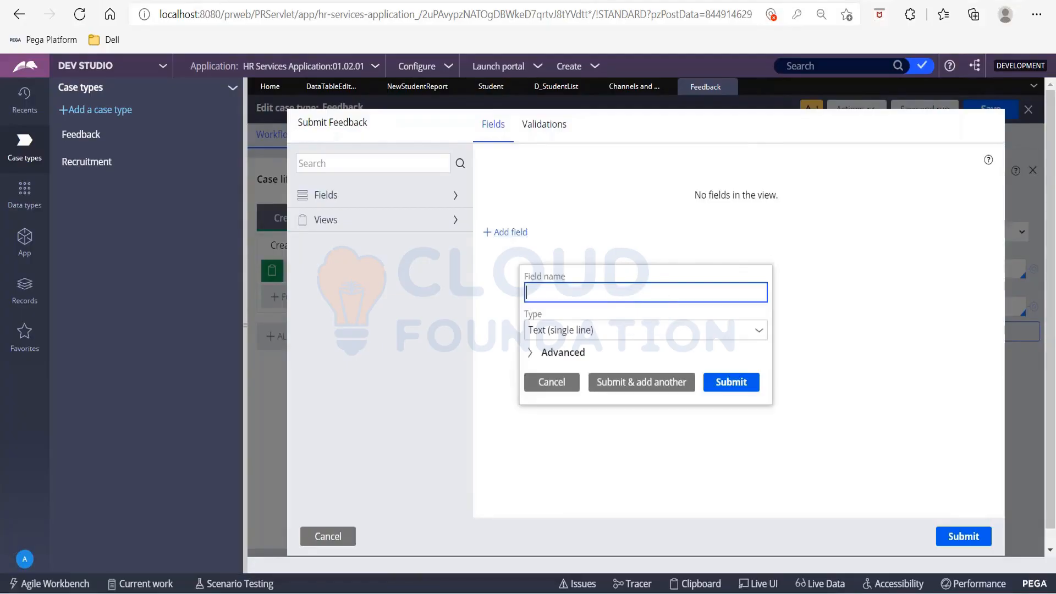
text(Rating)
key(Tab)
Set the Rating field's type to Decimal.
text(in)
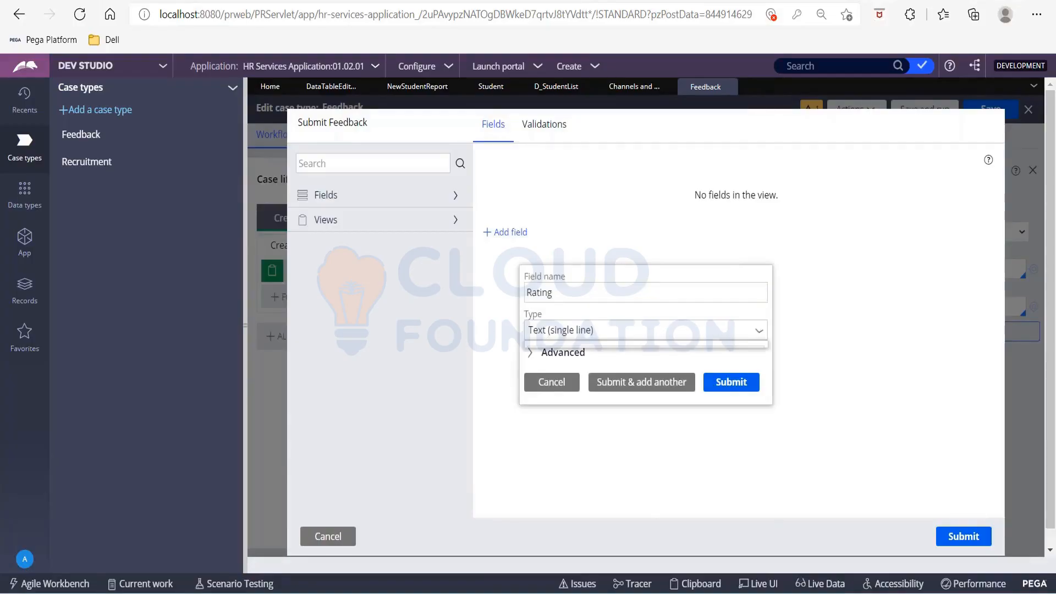
key(BackSpace)
key(BackSpace)
text(dec)
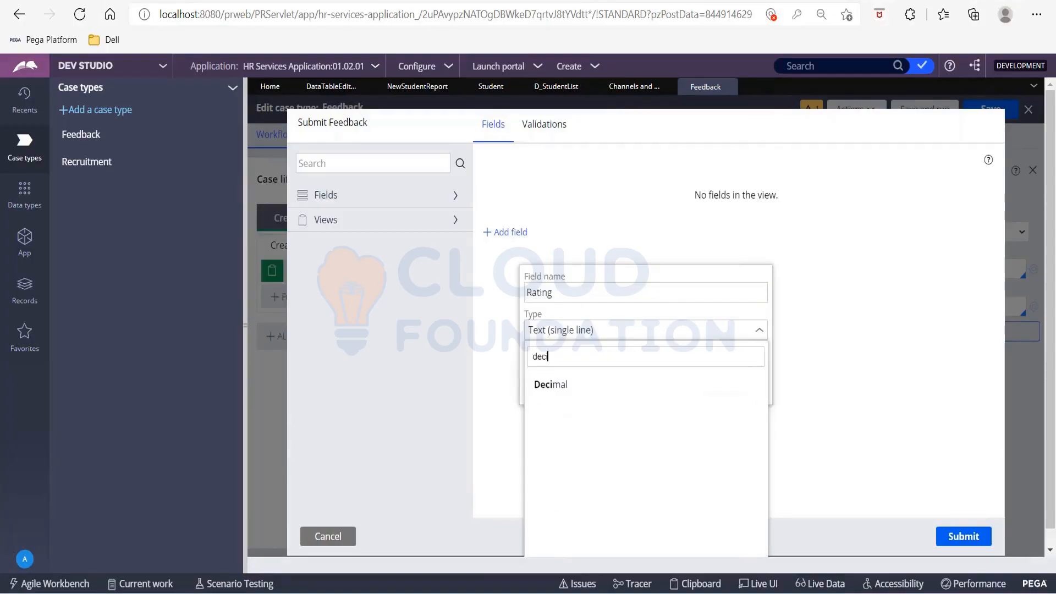
key(Down)
key(Return)
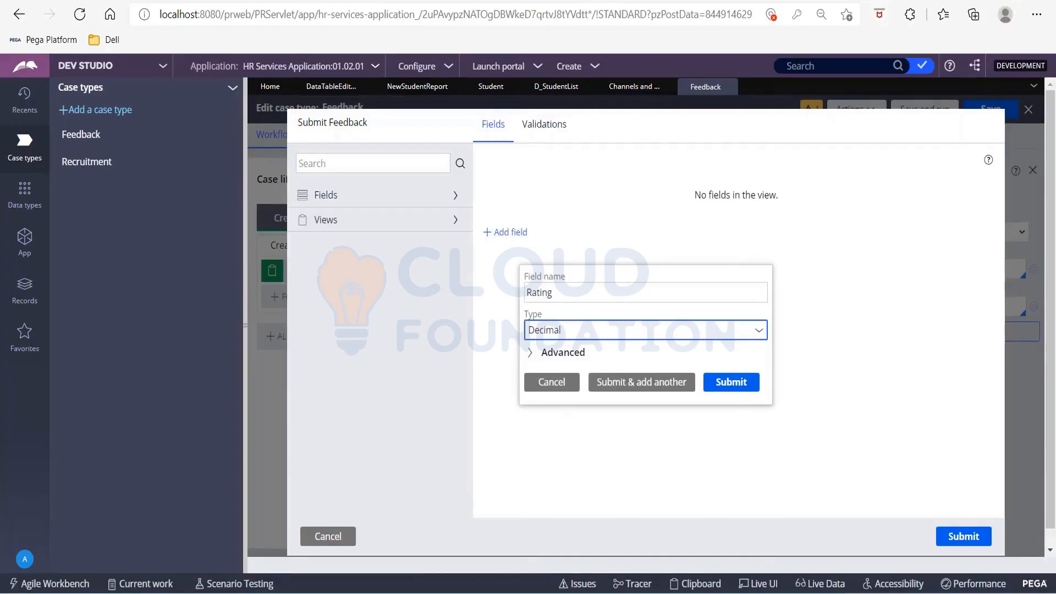
Set the Rating field's type to Integer and submit it, continuing with another new field.
click(605, 328)
text(inte)
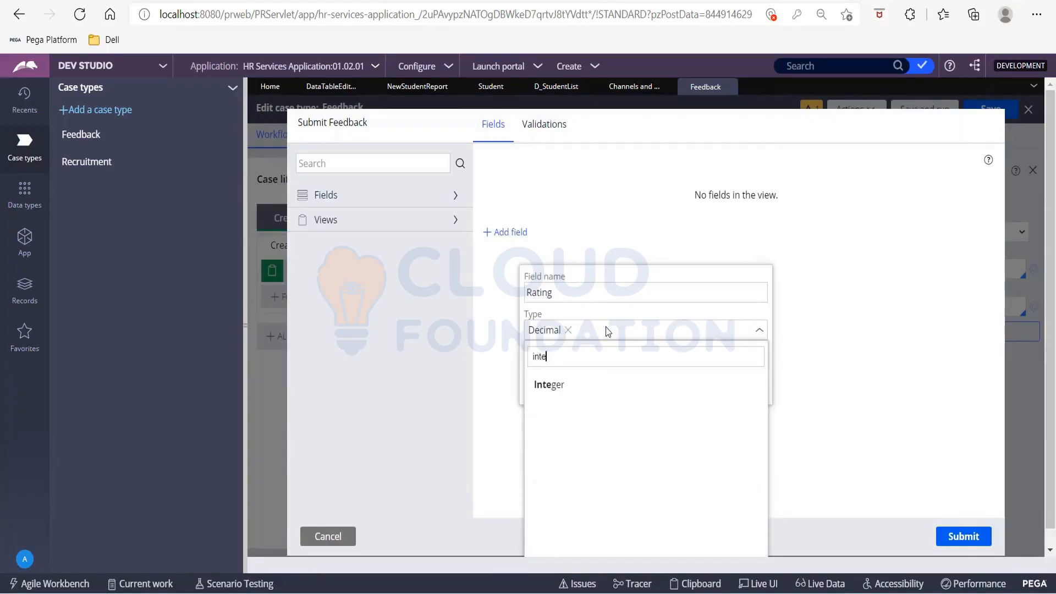
key(Down)
key(Return)
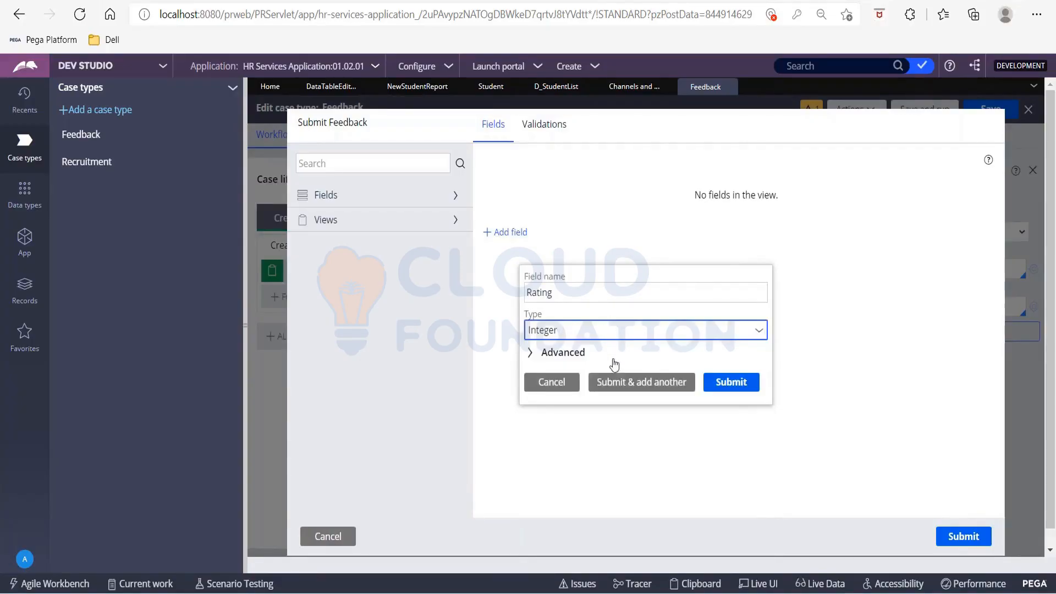
click(617, 388)
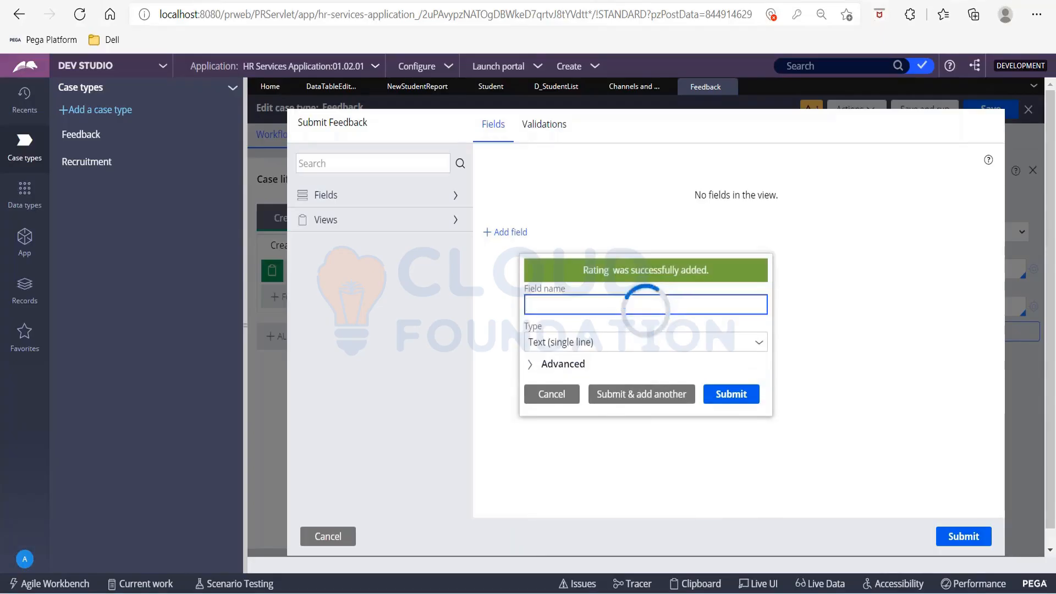
Add a Feedback field of type Text (paragraph) to the view and submit the view configuration.
text(Feed)
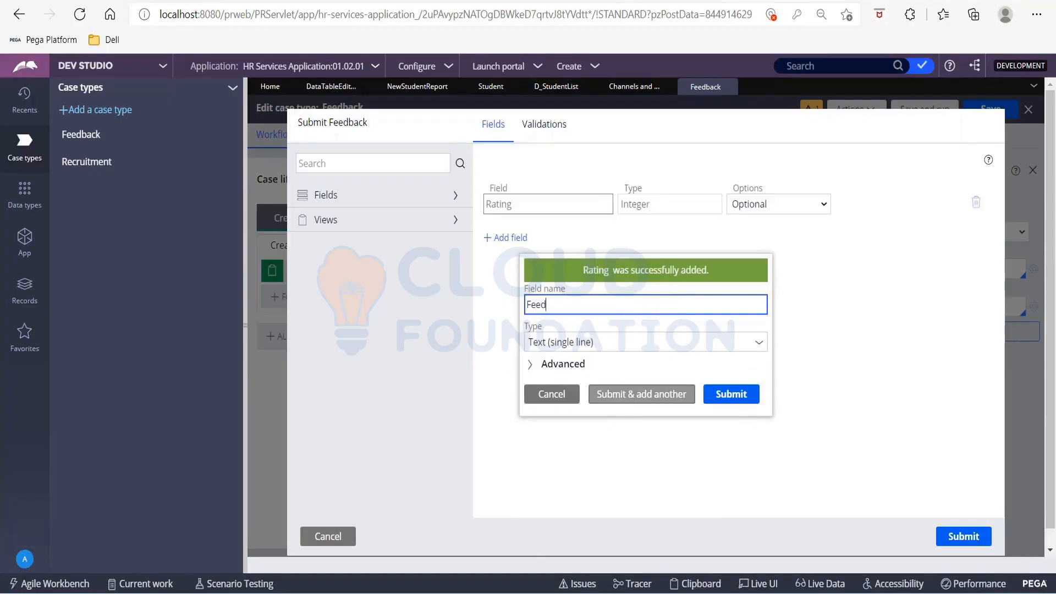
text(back)
key(Tab)
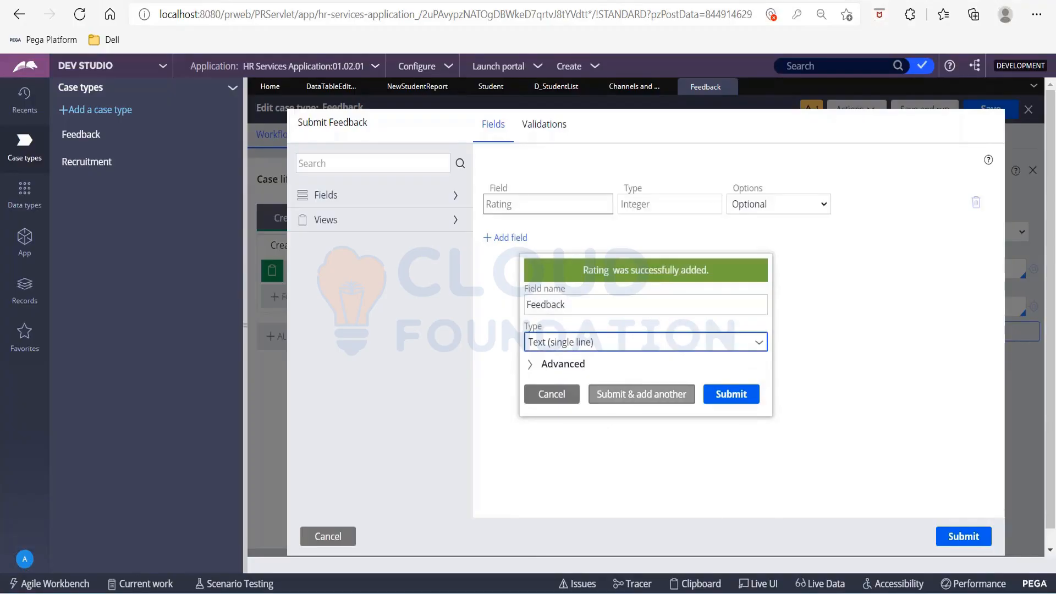
text(text)
key(Down)
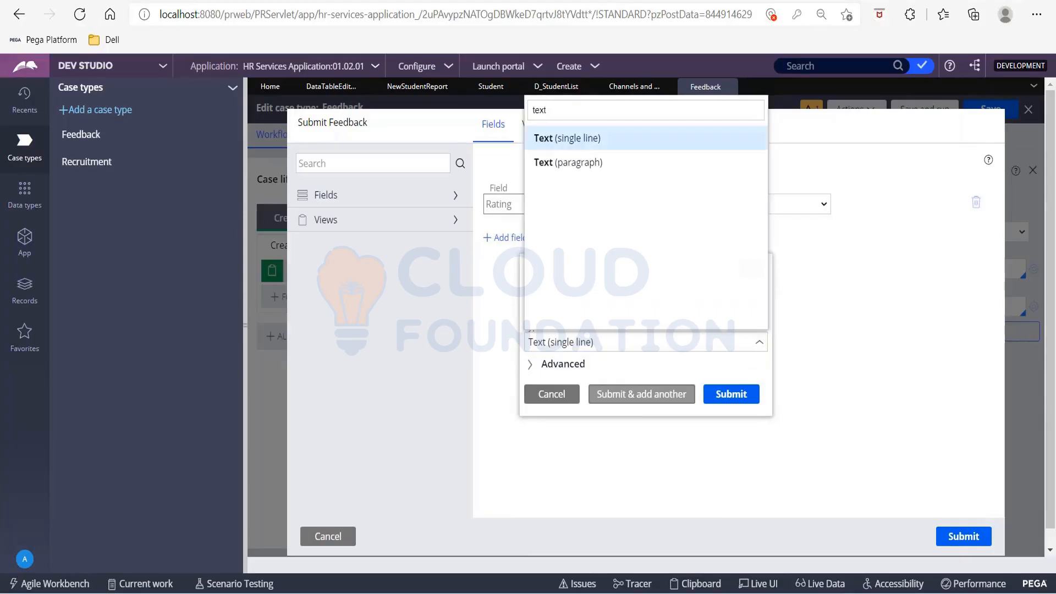
key(Down)
key(Return)
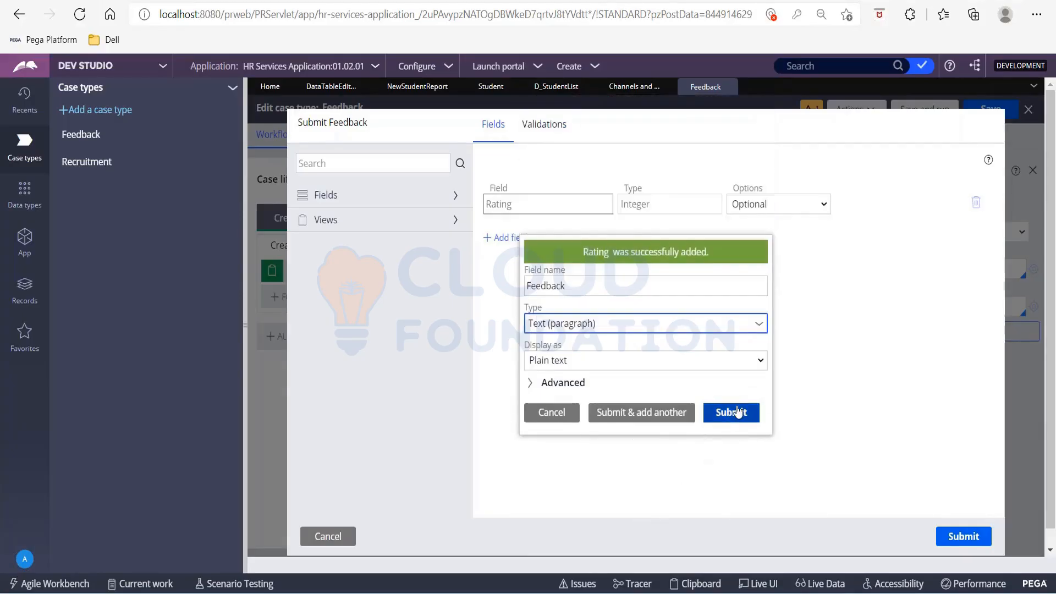
click(737, 416)
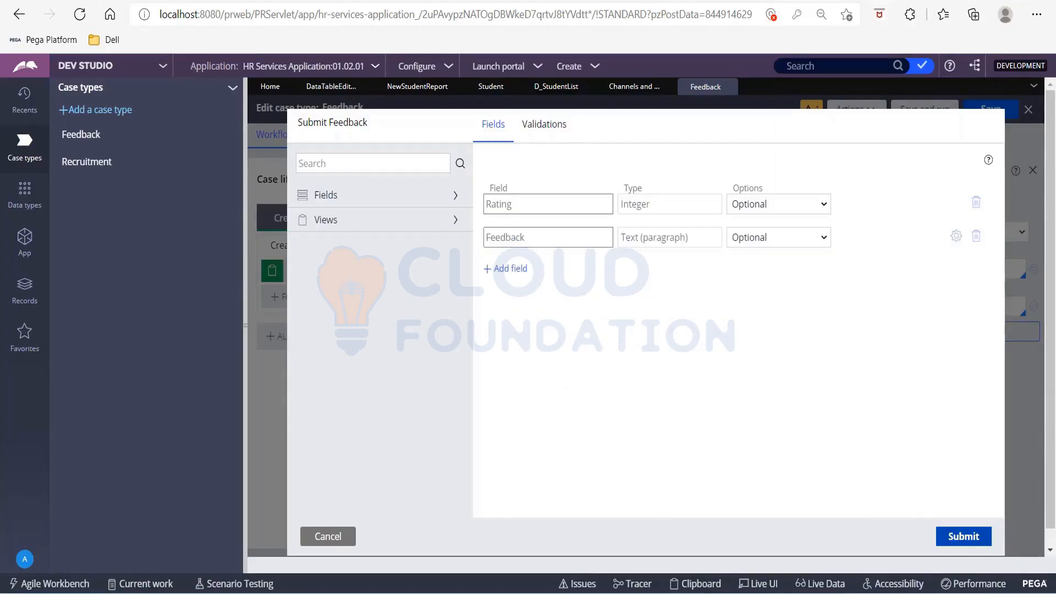
click(963, 536)
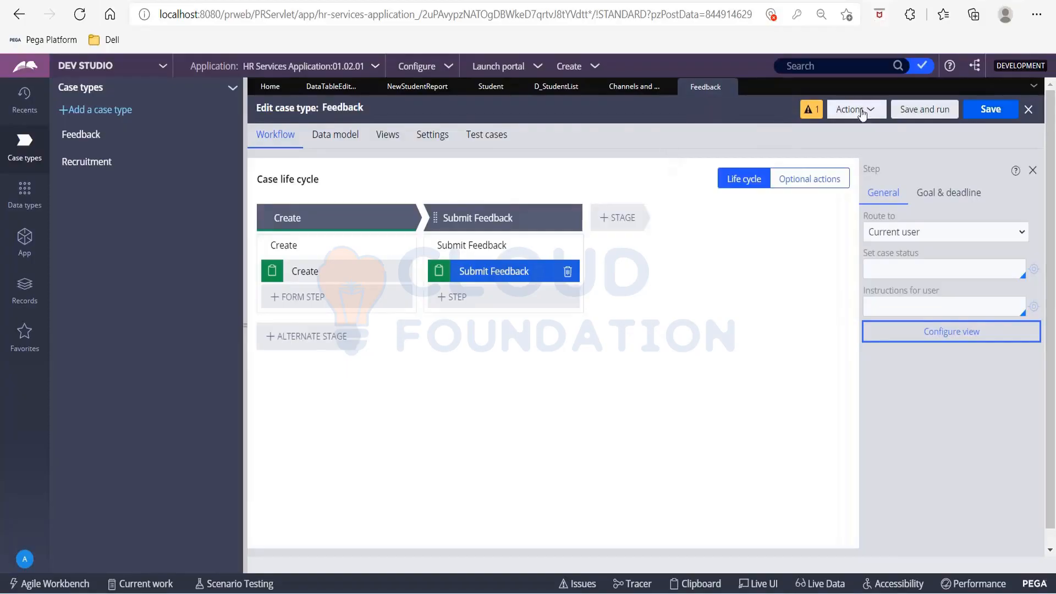
Save the Feedback case type and return to the name field of the new Web mashup interface.
click(988, 118)
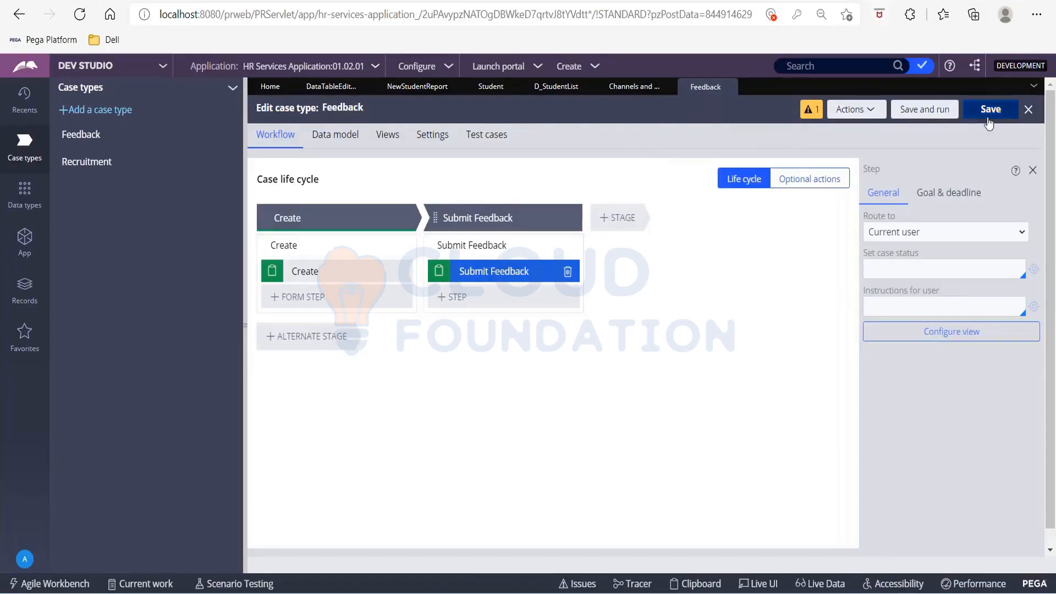
click(617, 89)
click(330, 203)
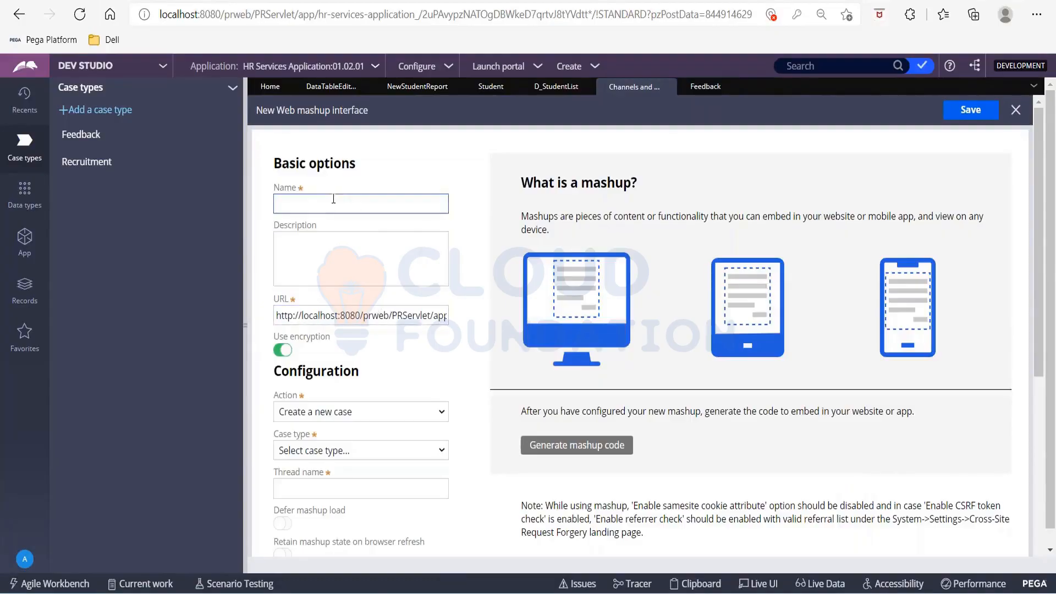
key(Escape)
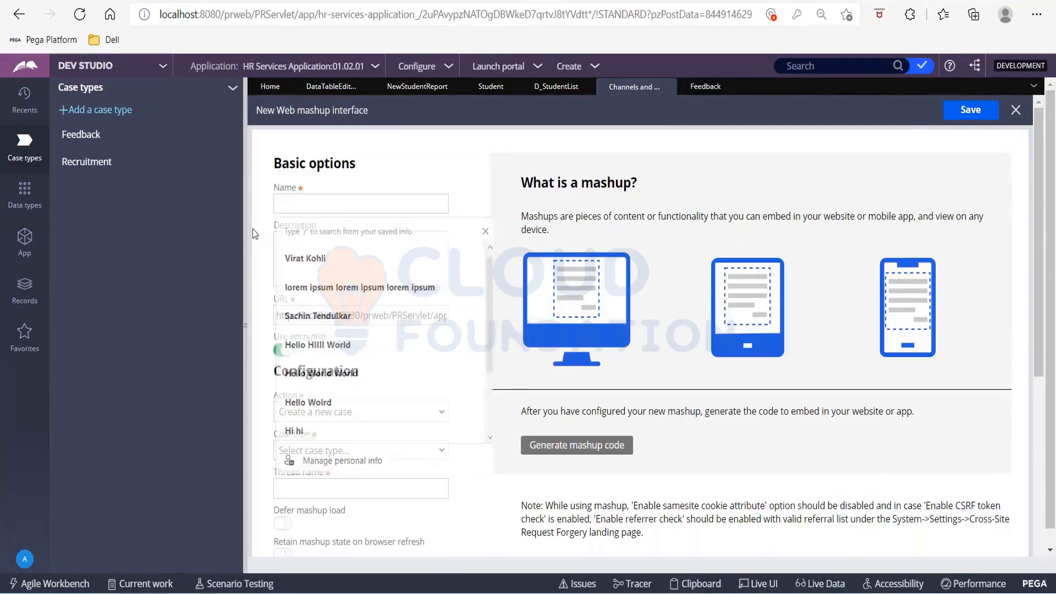
click(373, 411)
click(373, 411)
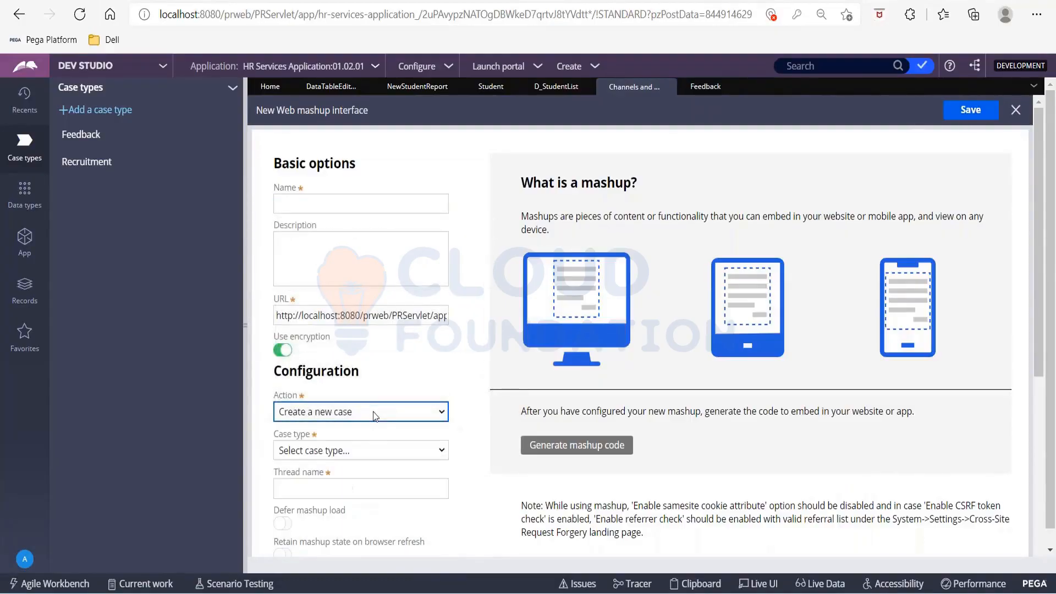
click(373, 450)
click(374, 450)
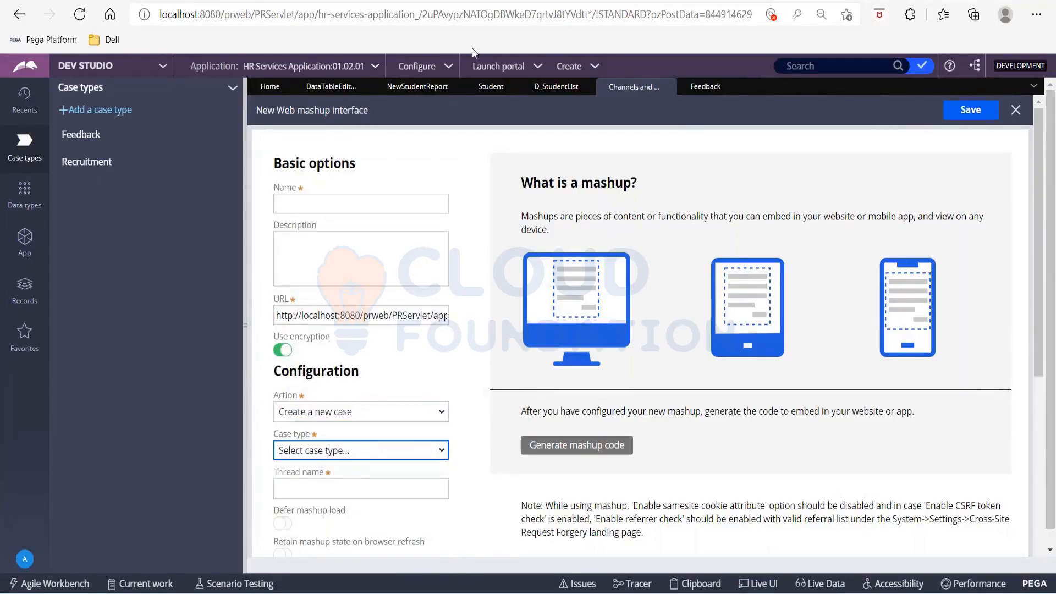
click(375, 67)
click(390, 117)
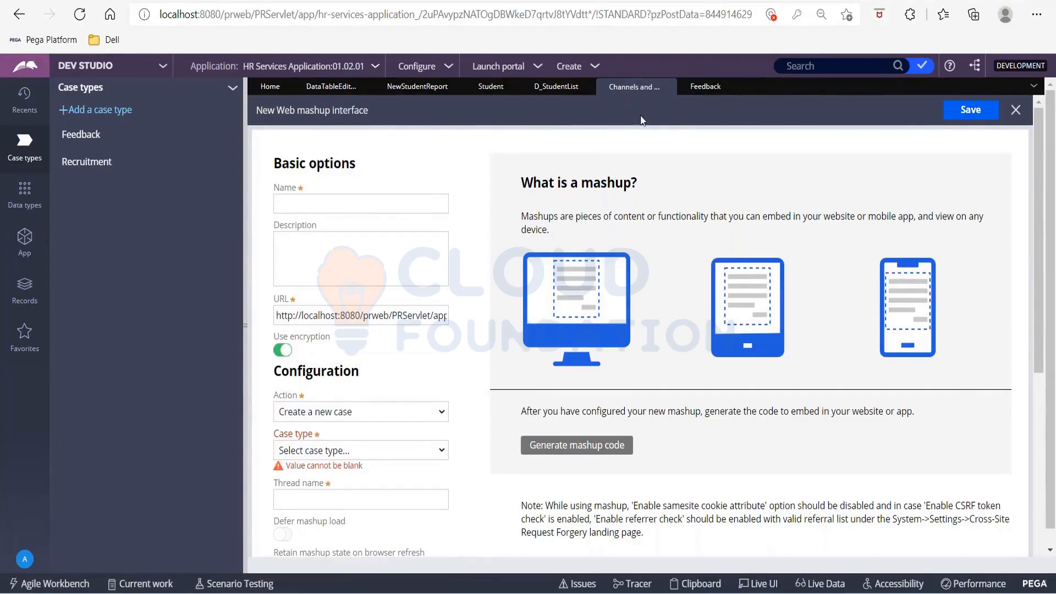
Close the stale mashup form, then start a fresh Web mashup interface named Feedback.
click(1016, 112)
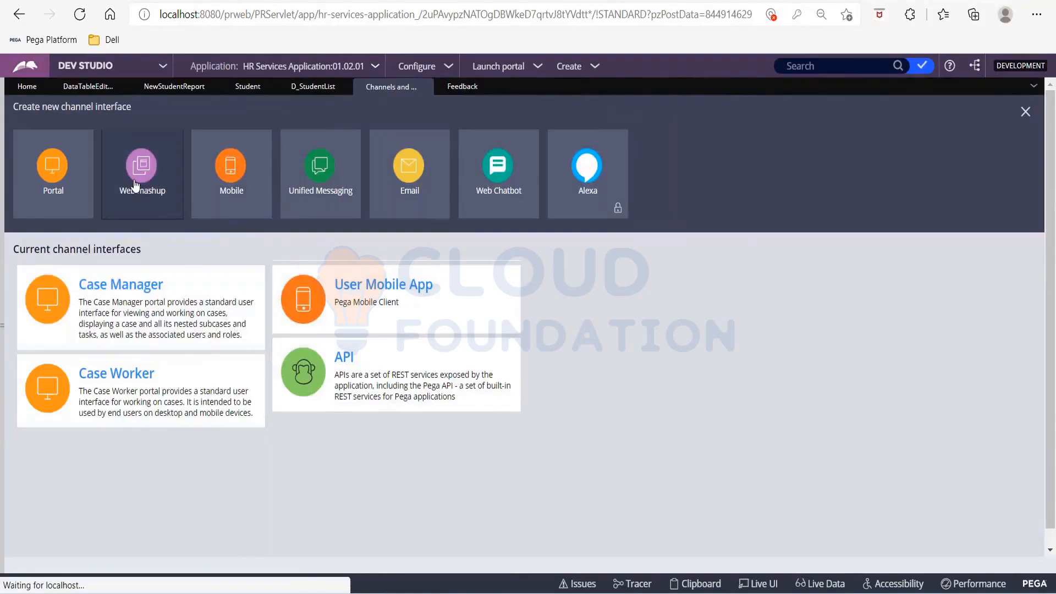
click(135, 186)
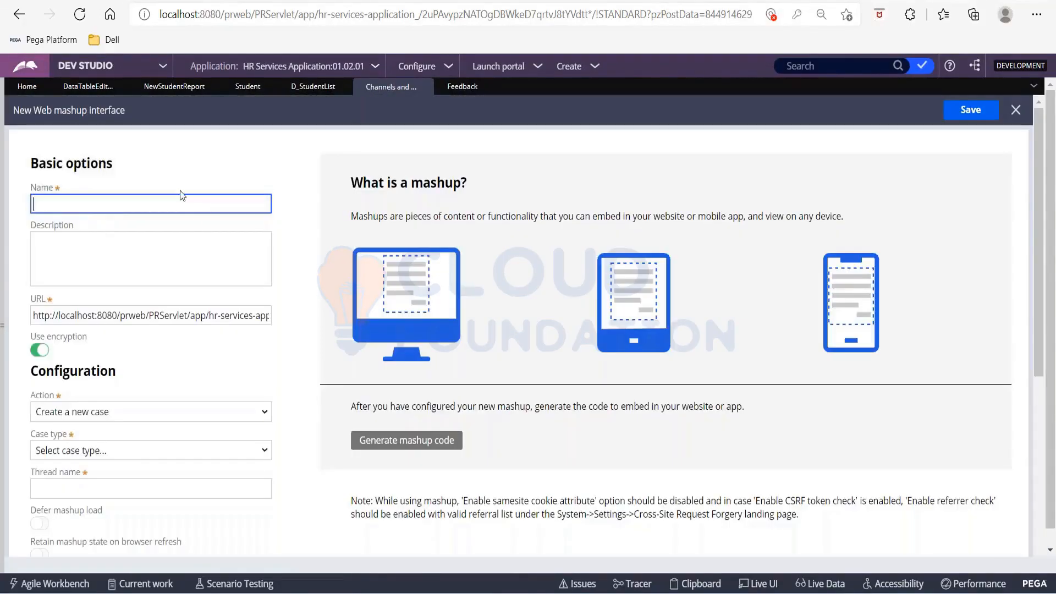
click(154, 204)
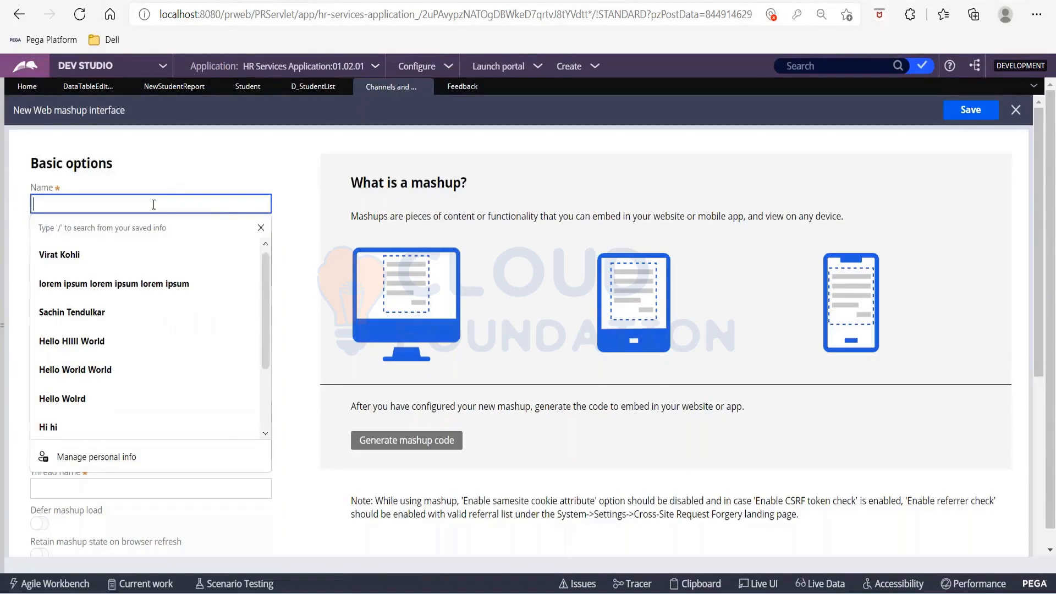
text(Feedback)
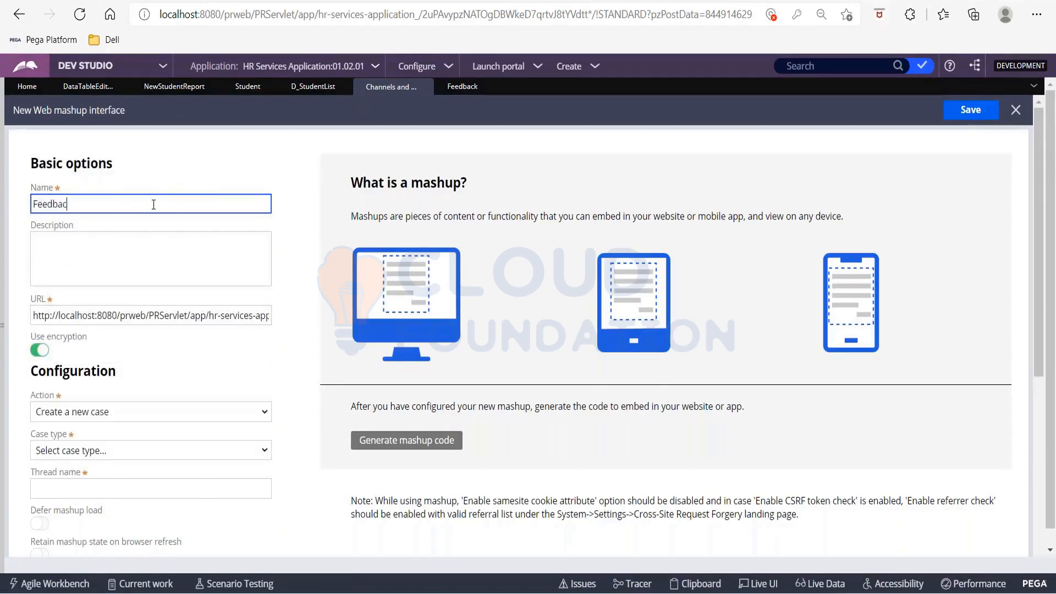
key(Tab)
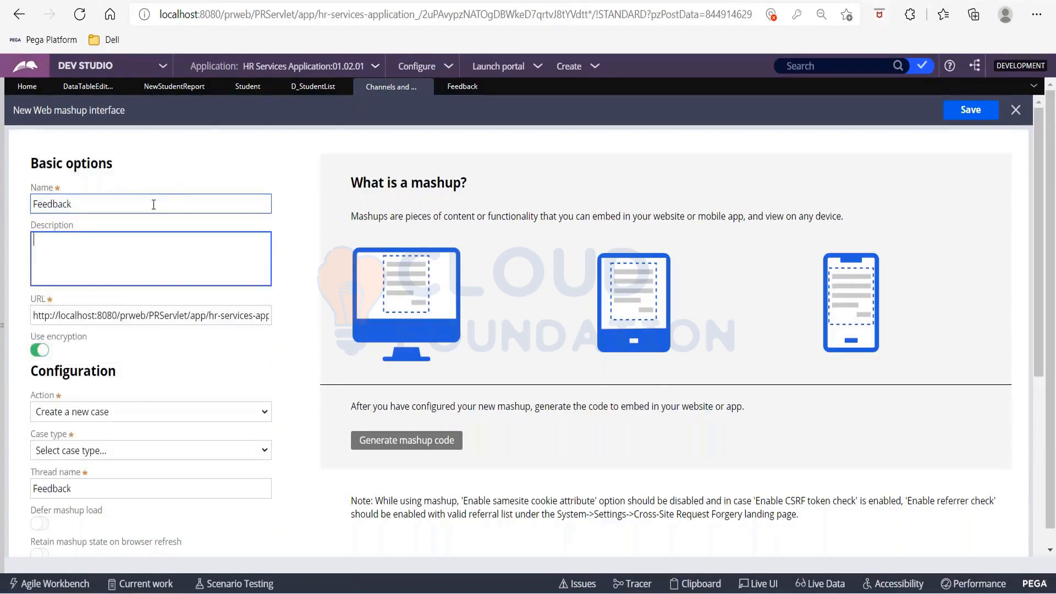
Enter Feedback as the description of the new Web mashup interface.
text(Feedo)
text(ack)
click(59, 238)
key(BackSpace)
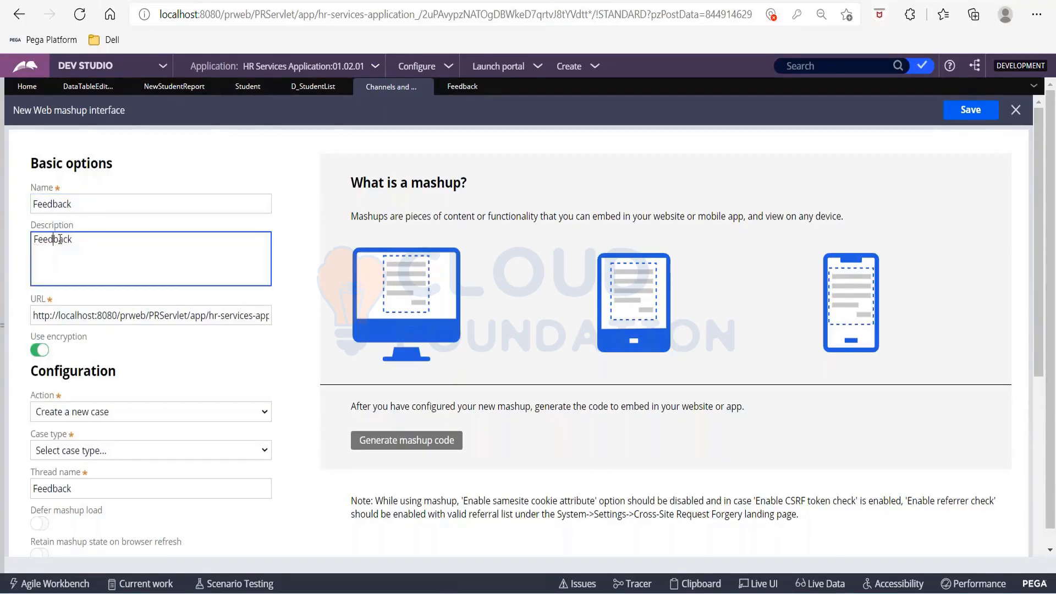
Examine the mashup's URL through to its end and the Action setting.
click(83, 315)
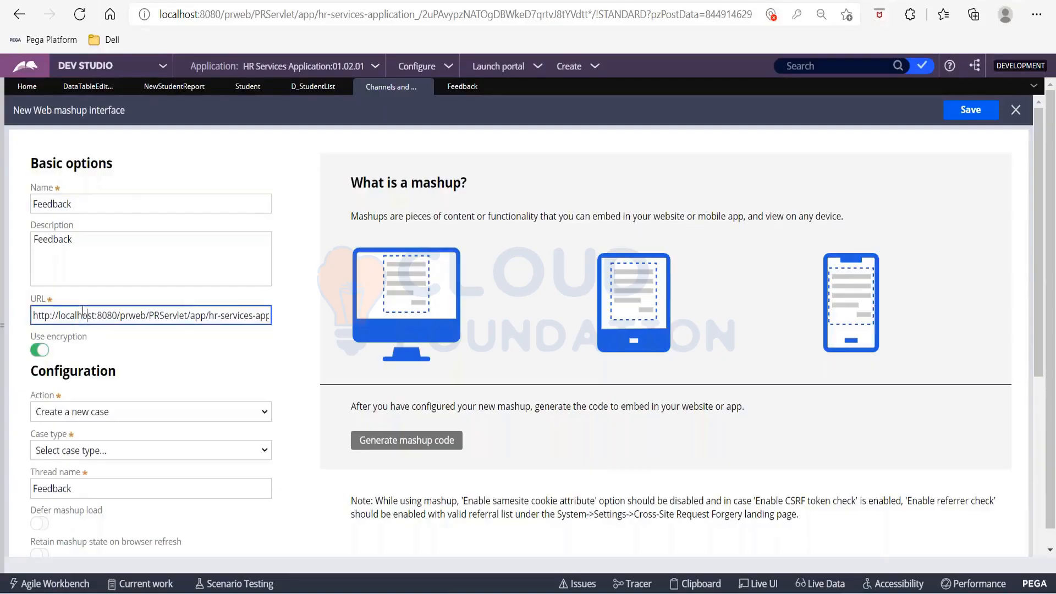
key(Right)
key(Right)
key(Right)
key(Right)
key(Right)
key(Right)
key(Right)
key(Right)
key(Right)
key(Right)
key(Right)
key(Right)
key(Right)
key(Right)
key(Right)
key(Right)
key(Right)
key(Right)
key(Right)
key(Right)
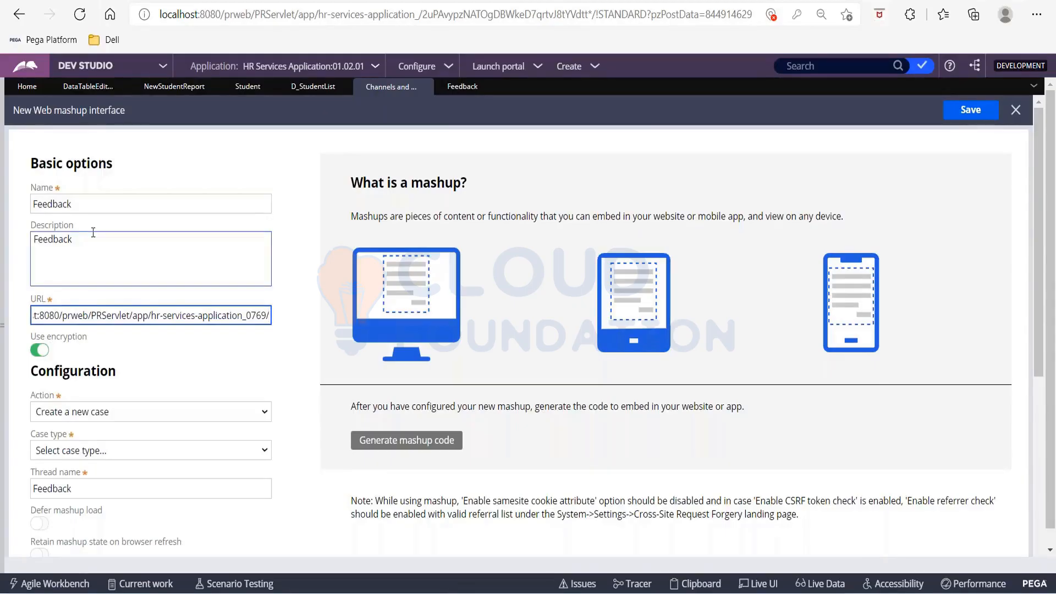
scroll(94, 233, down, 3)
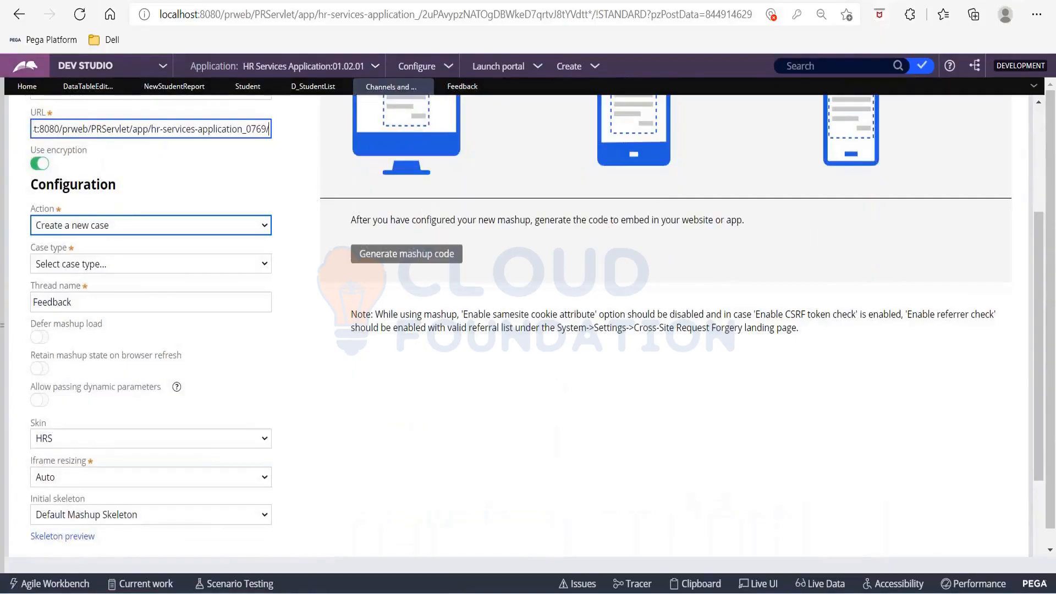
click(34, 215)
drag(34, 215, 53, 217)
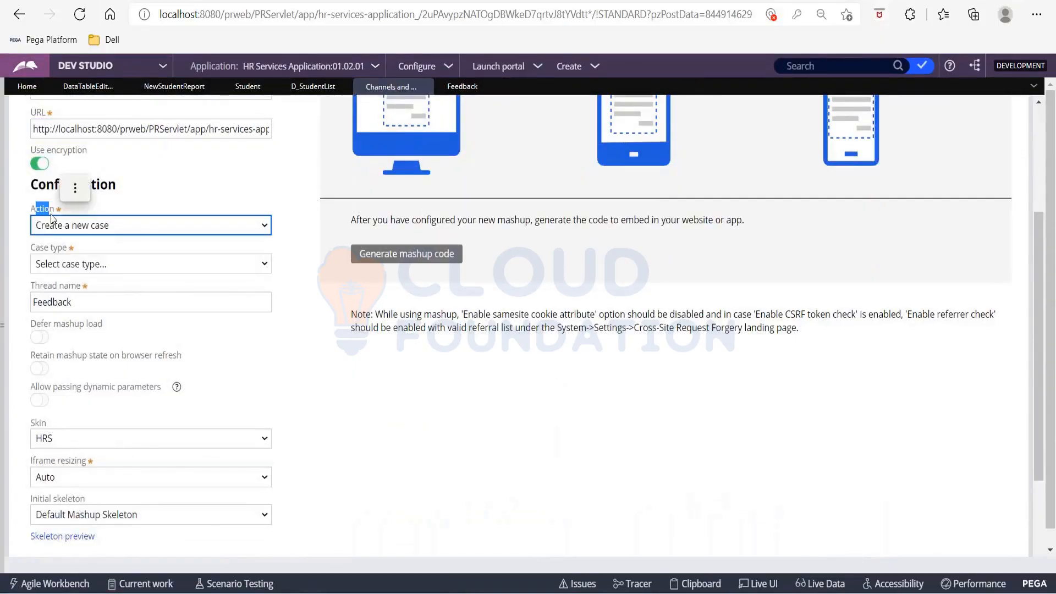
Set the mashup's action to Create a new case and its case type to Feedback.
click(145, 224)
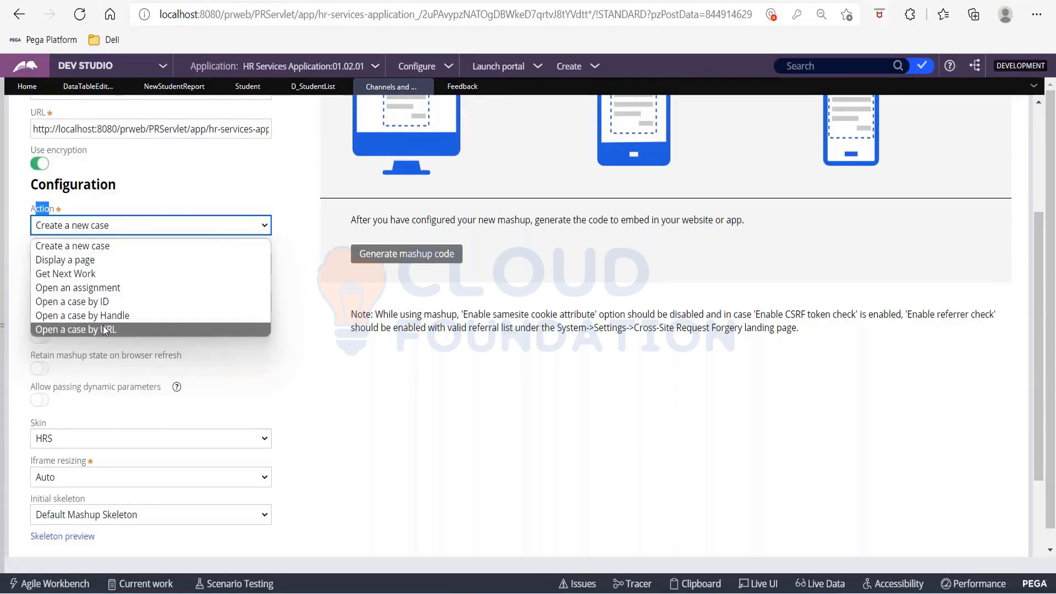
click(67, 246)
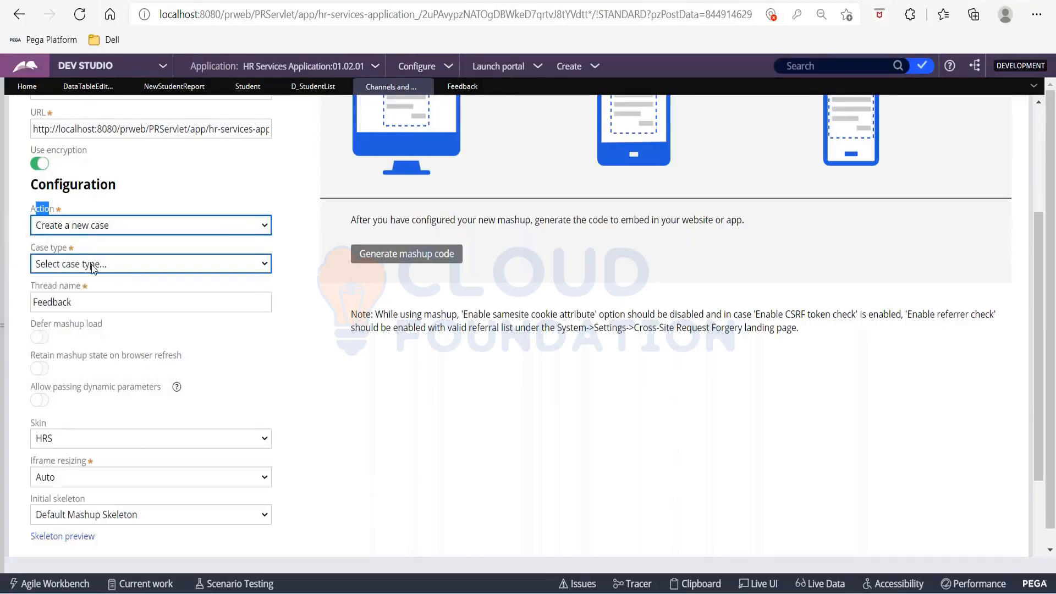
click(92, 267)
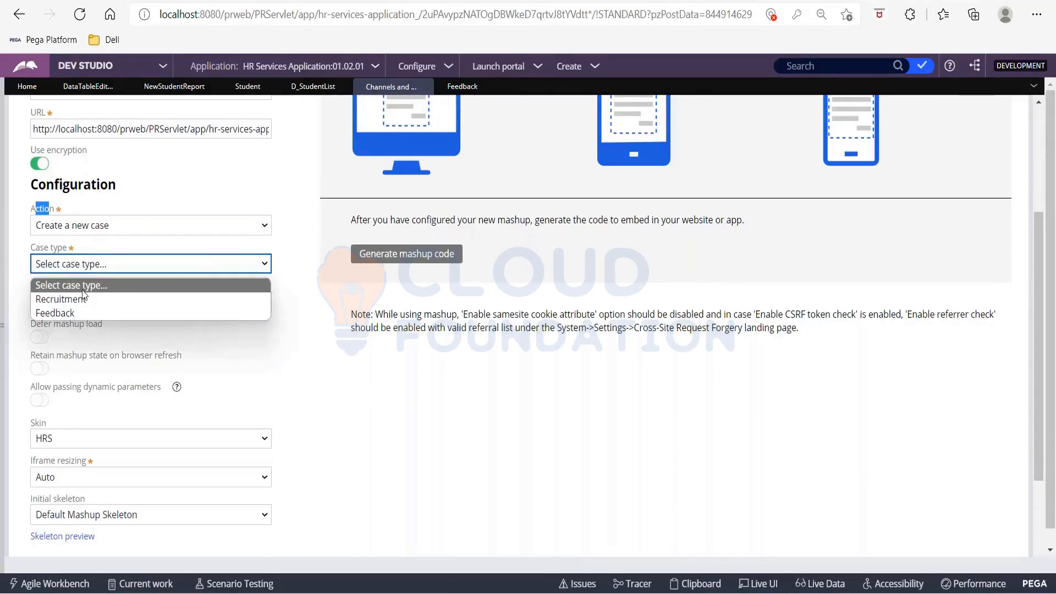
click(78, 312)
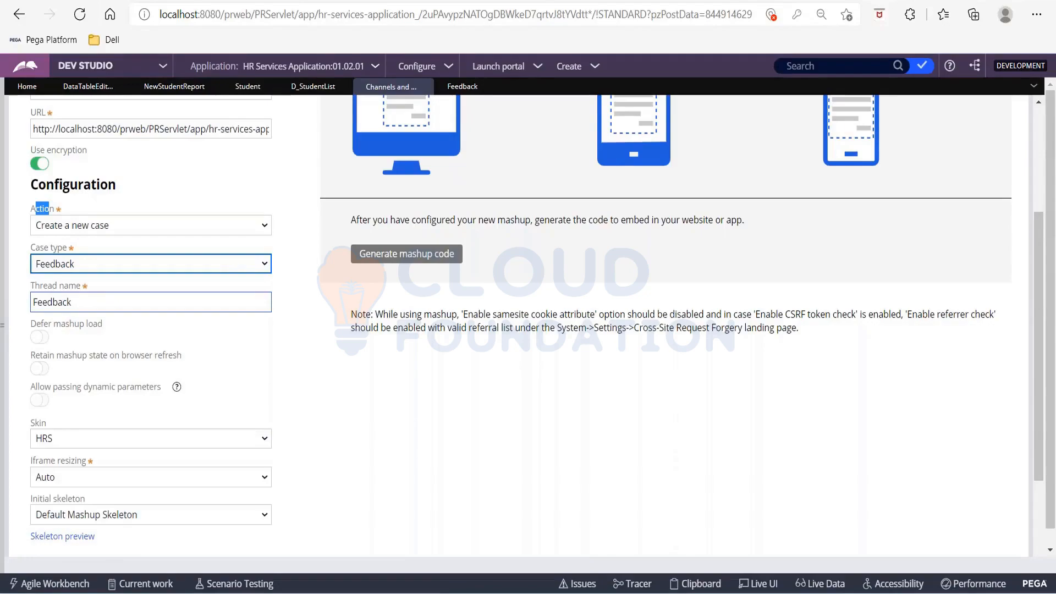
click(296, 290)
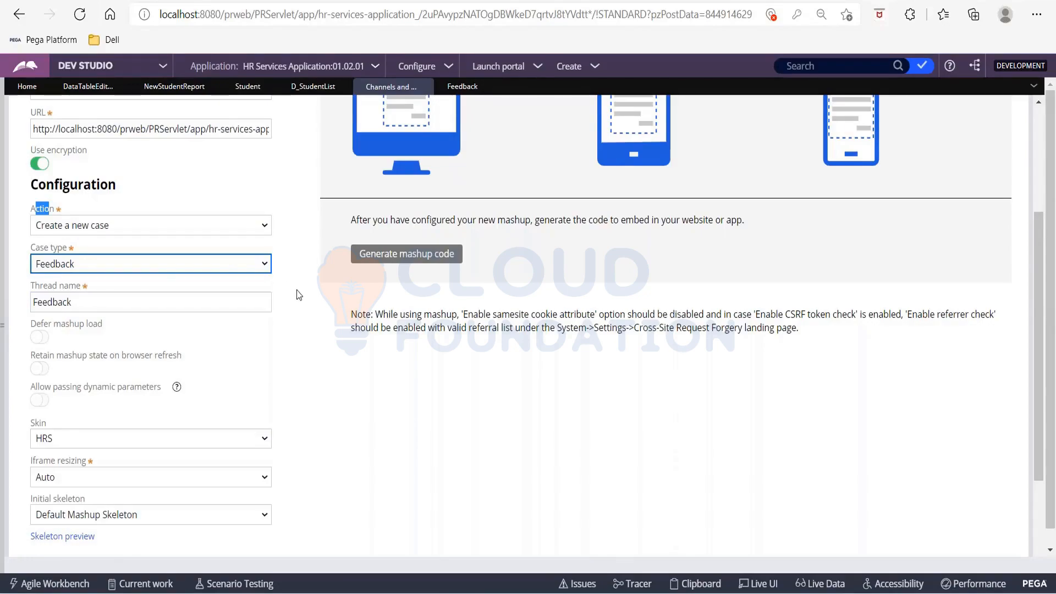
Examine the options for deferring the mashup load, retaining its state on browser refresh and passing dynamic parameters.
scroll(296, 289, down, 1)
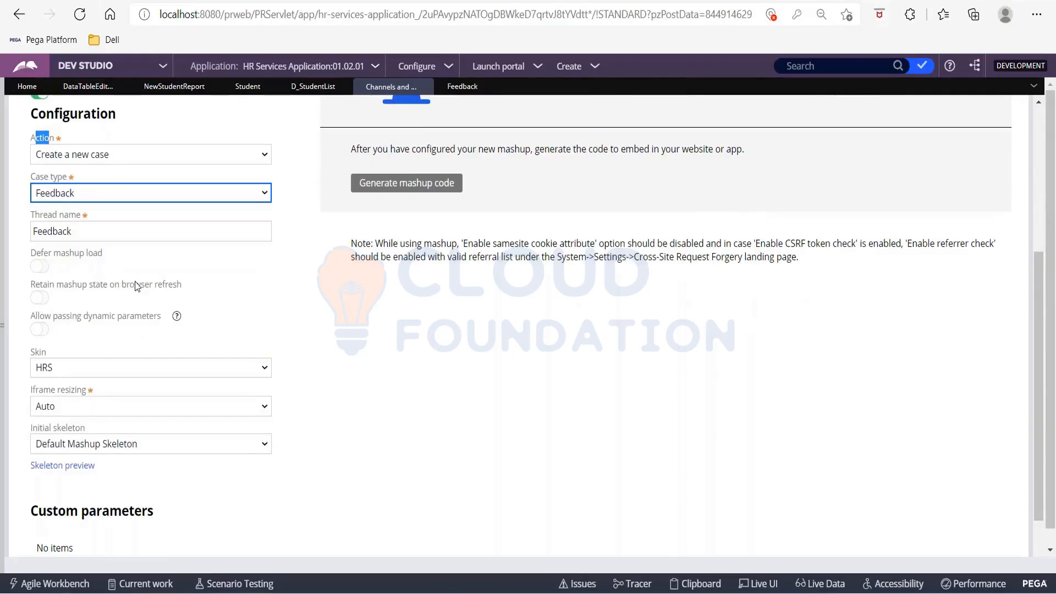
click(41, 330)
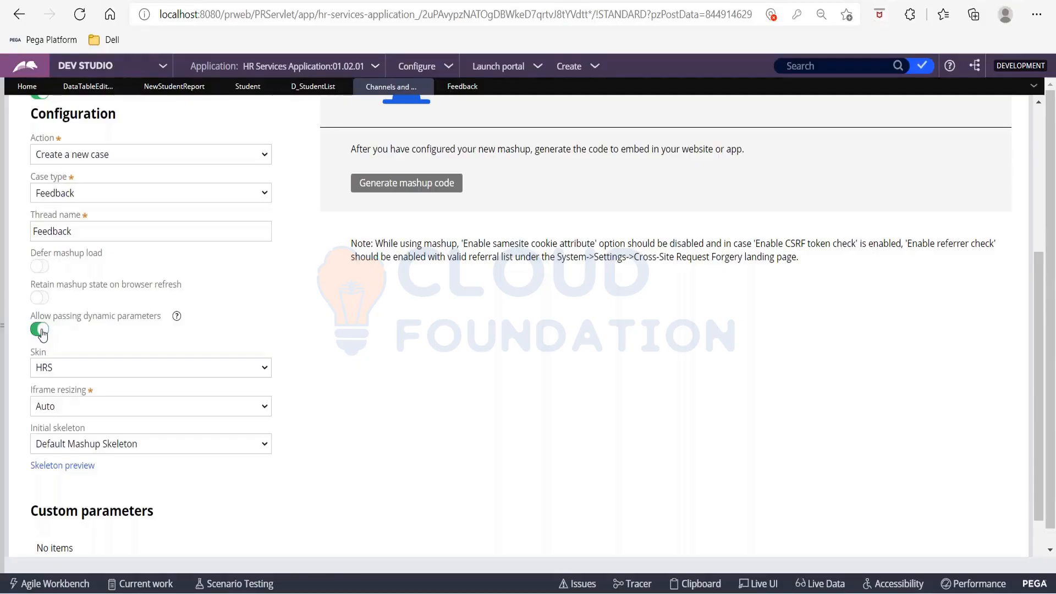
click(40, 332)
drag(35, 285, 177, 290)
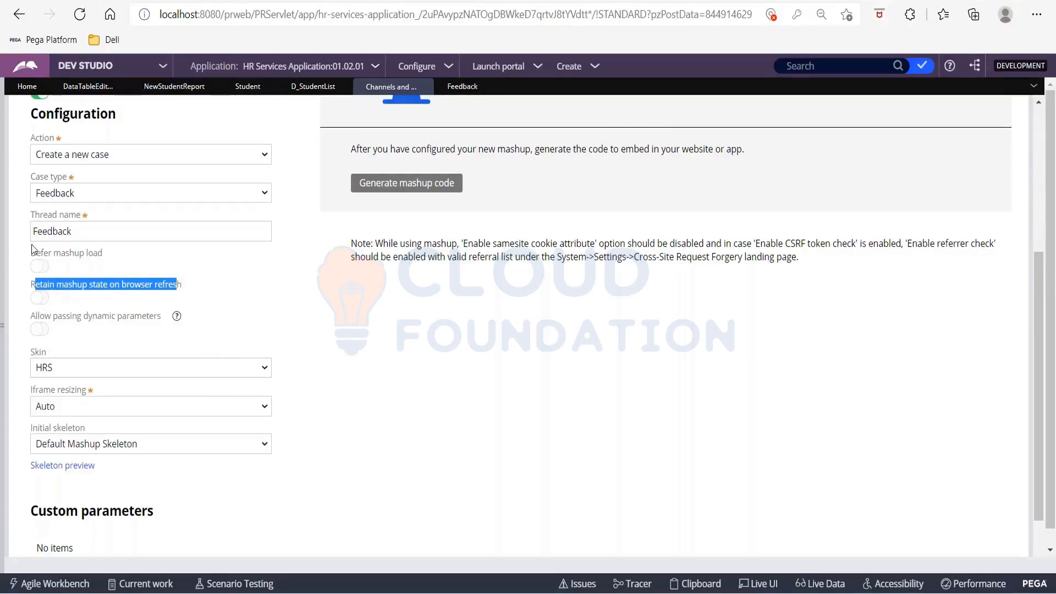
drag(32, 255, 114, 255)
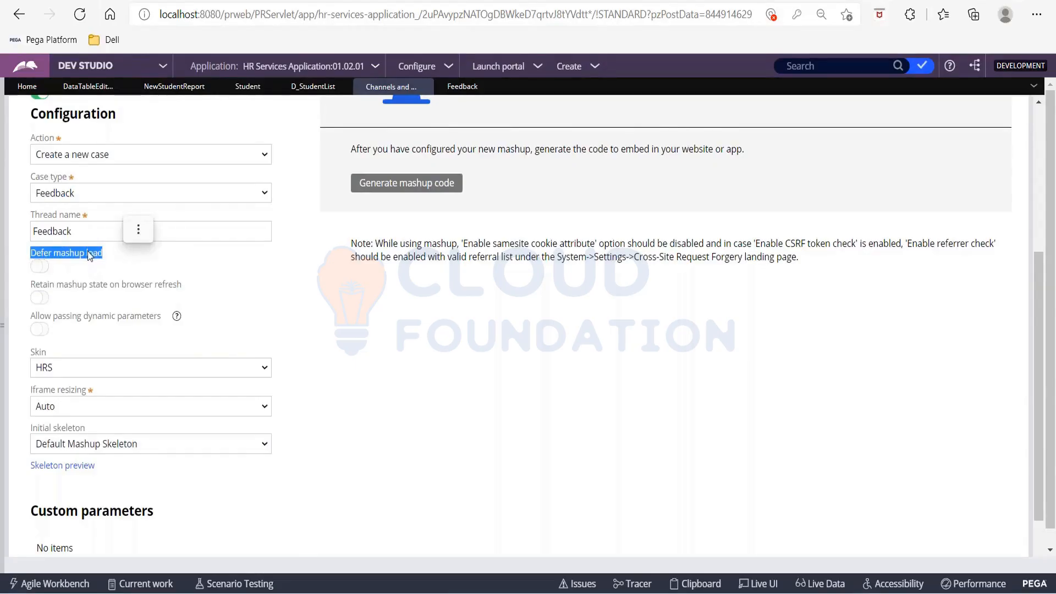
click(97, 290)
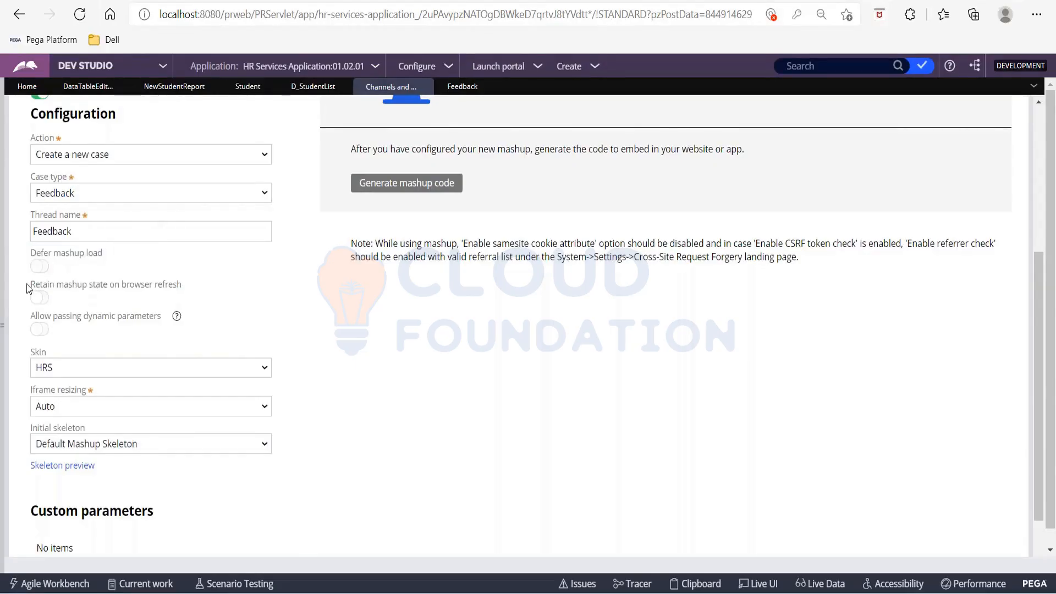
drag(32, 284, 193, 287)
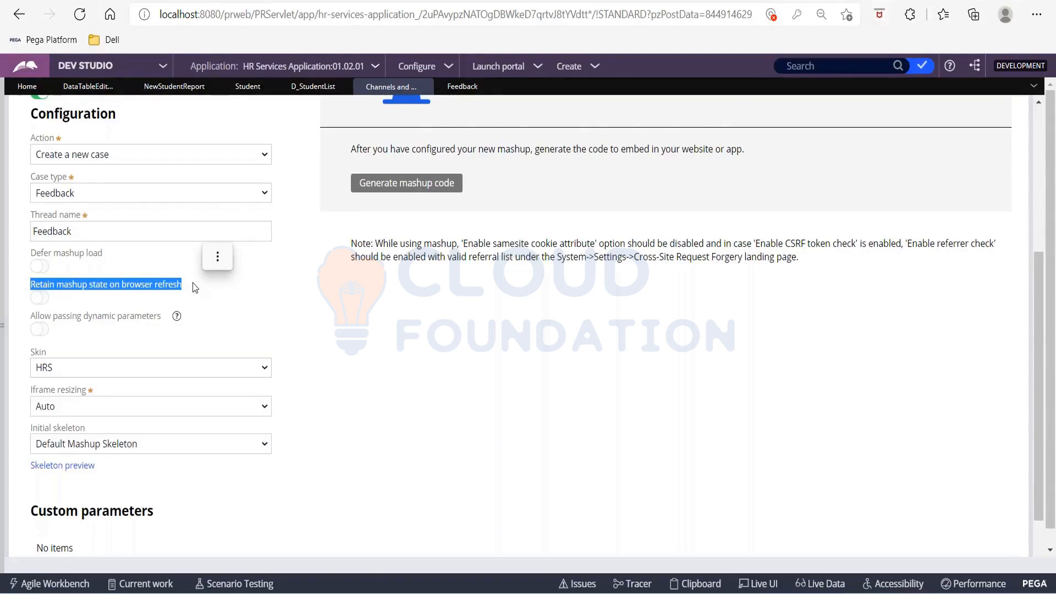
click(69, 235)
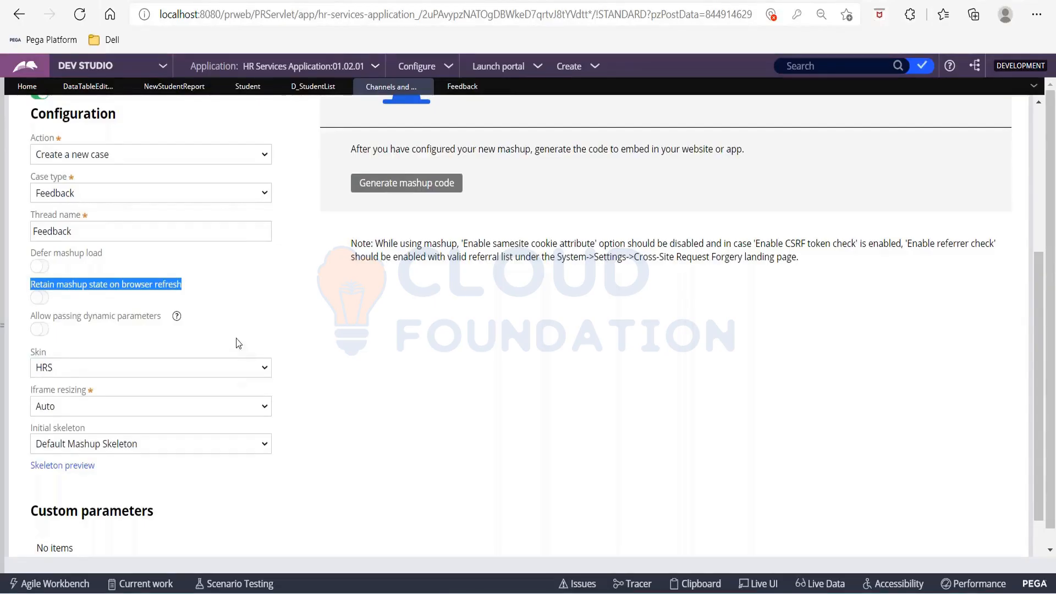
Choose HRS as the mashup's skin and look through the other available skins.
click(237, 370)
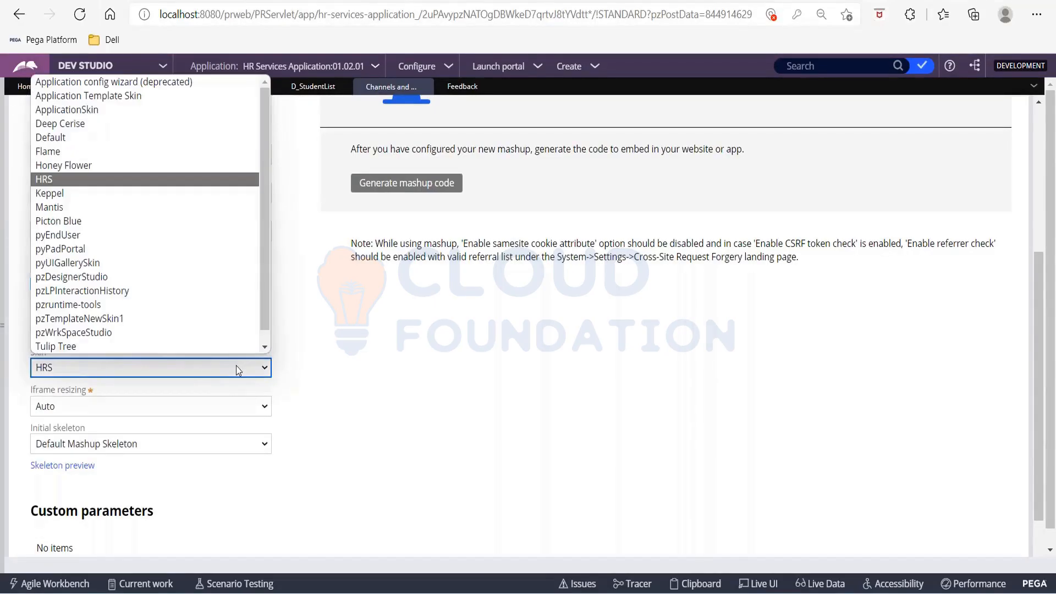
click(67, 182)
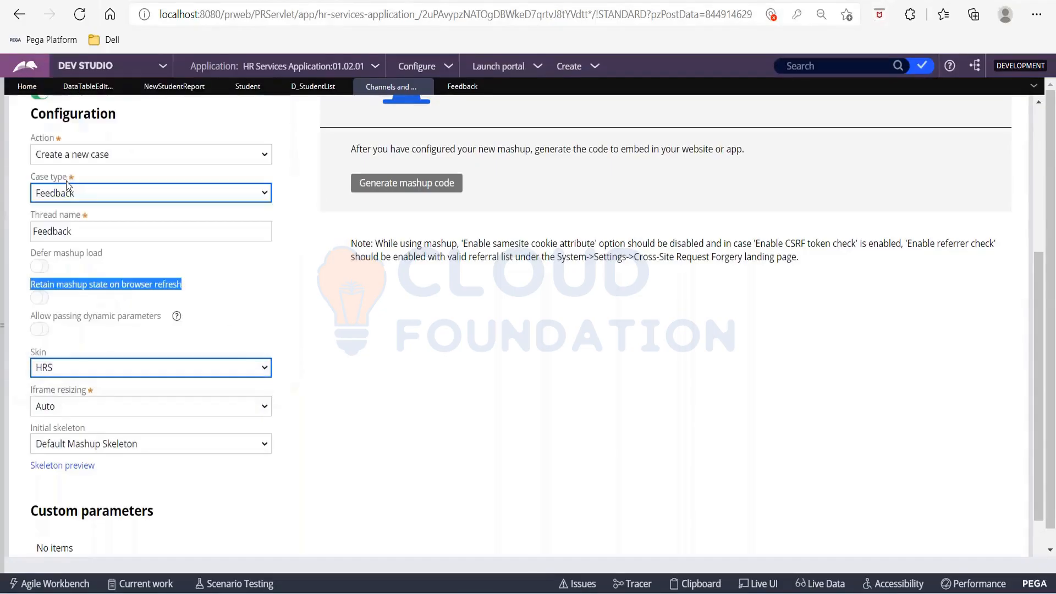
click(152, 365)
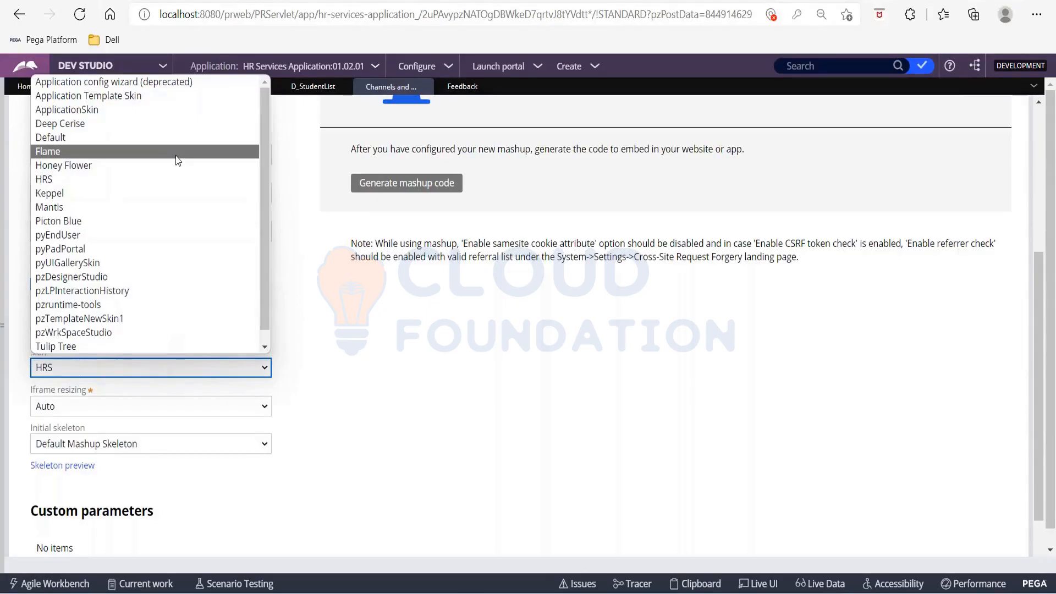
click(377, 333)
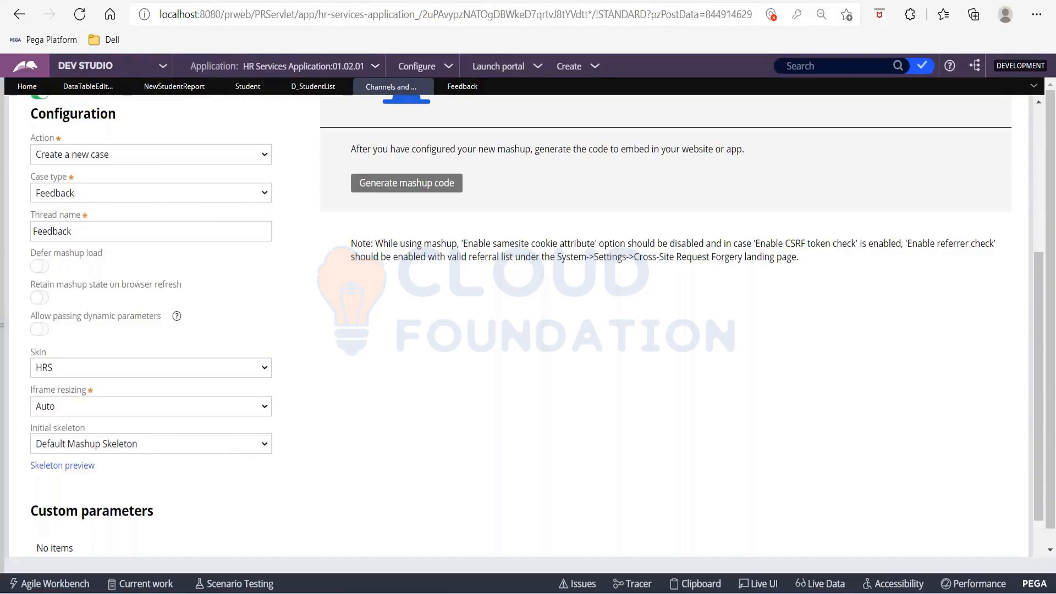
Try the Fixed option for the mashup's iframe resizing.
click(104, 414)
click(101, 440)
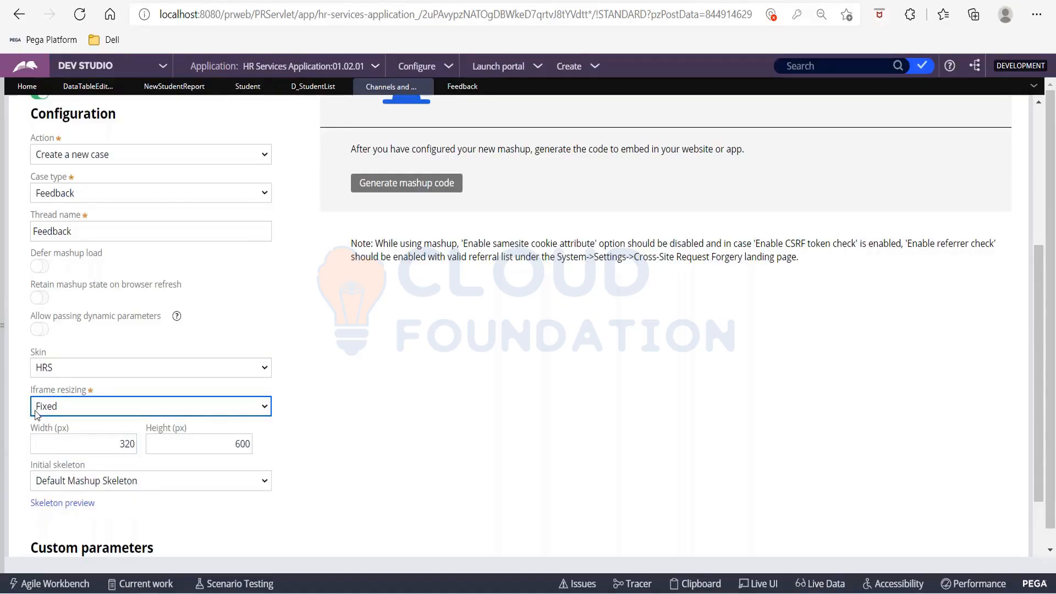
click(76, 473)
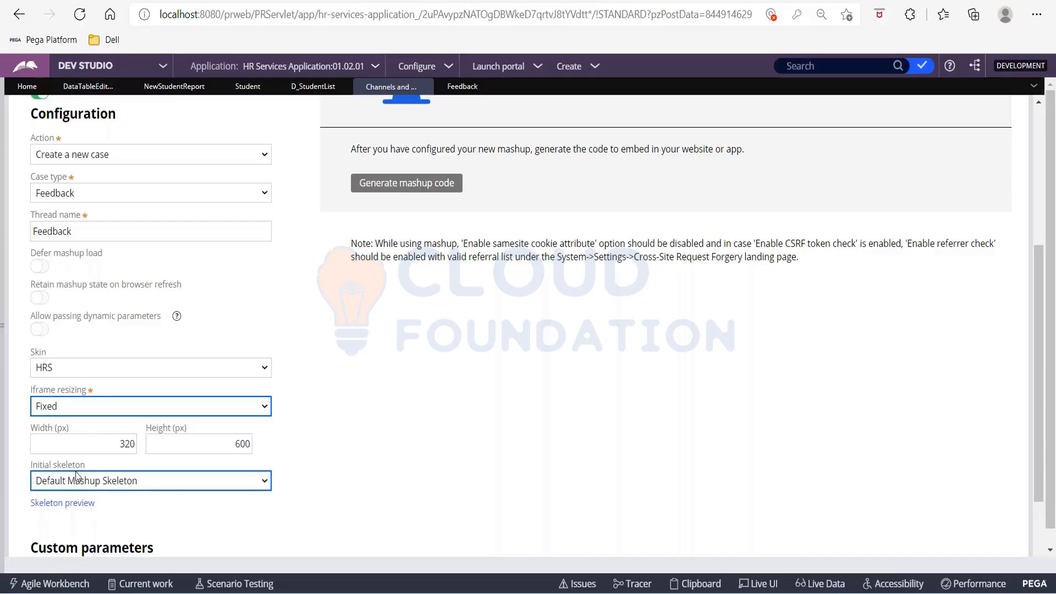
Set iframe resizing to Auto and the initial skeleton to Default Mashup Skeleton.
click(149, 409)
click(144, 428)
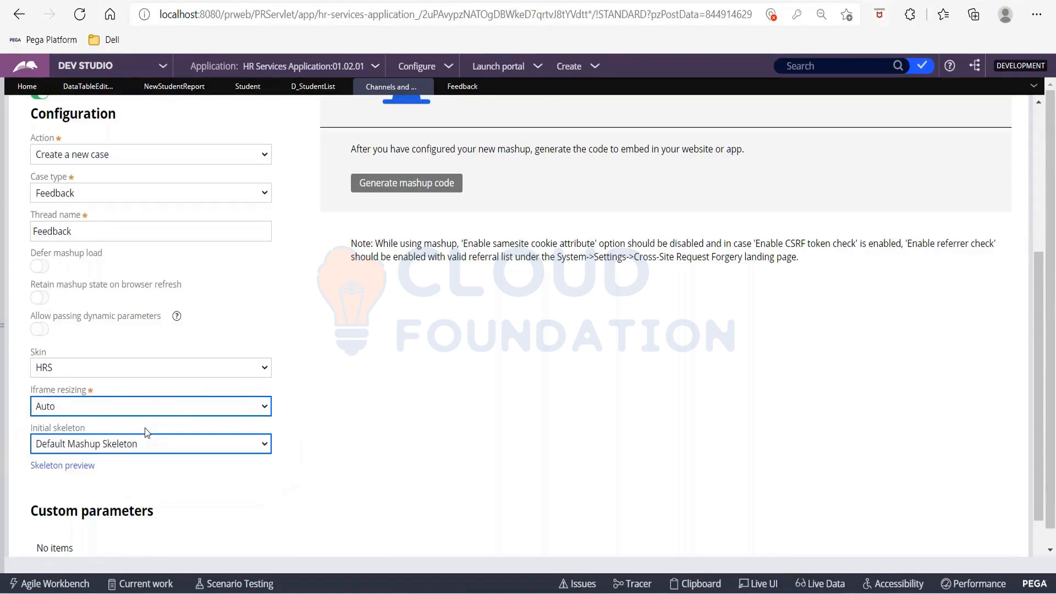
click(156, 449)
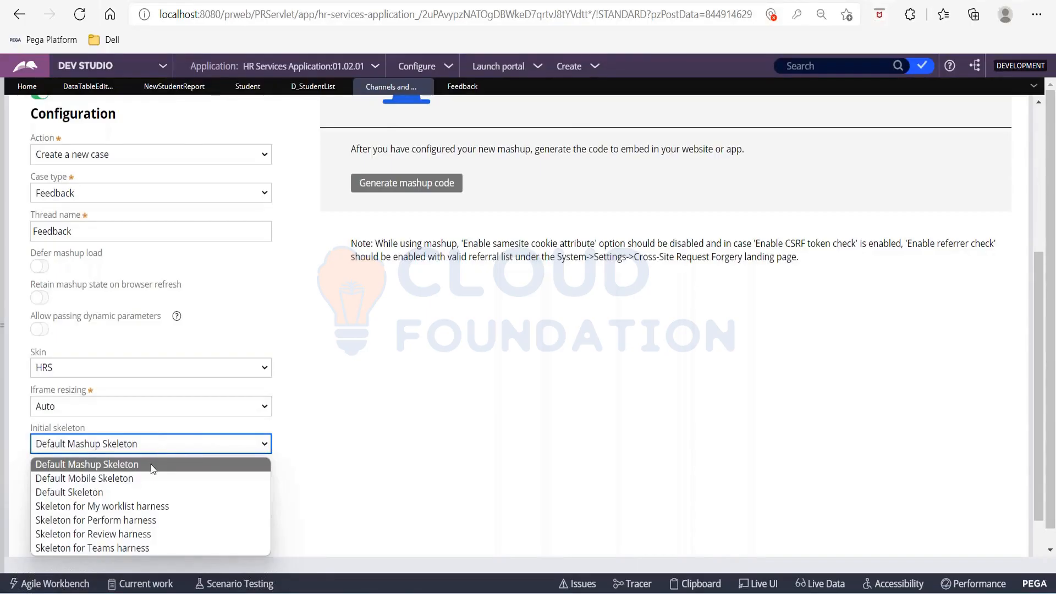
click(147, 468)
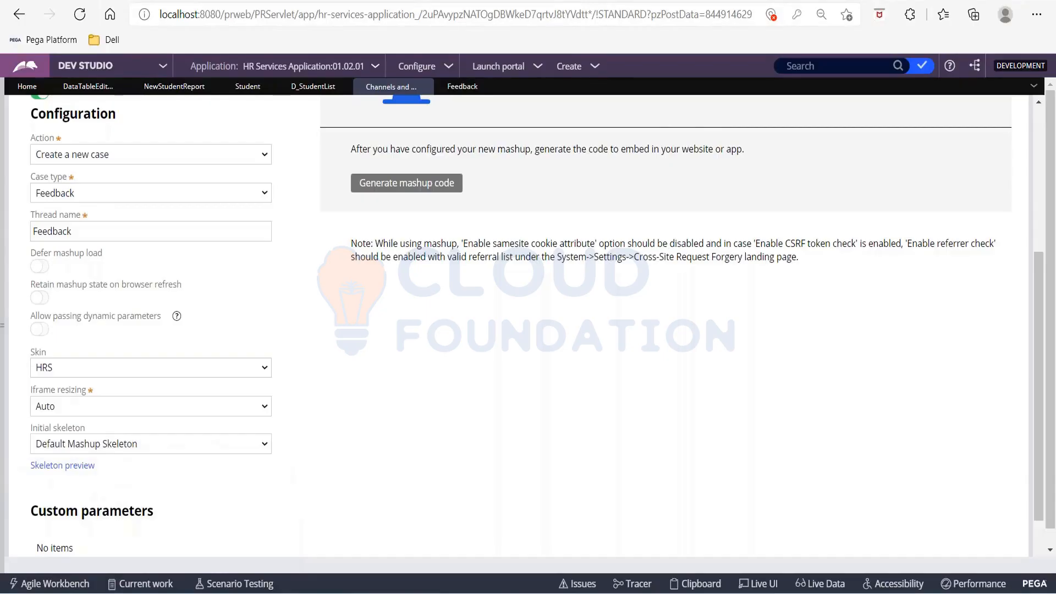
Generate the Feedback mashup's code, look through the iframe code and copy the full mashup code.
scroll(523, 330, up, 5)
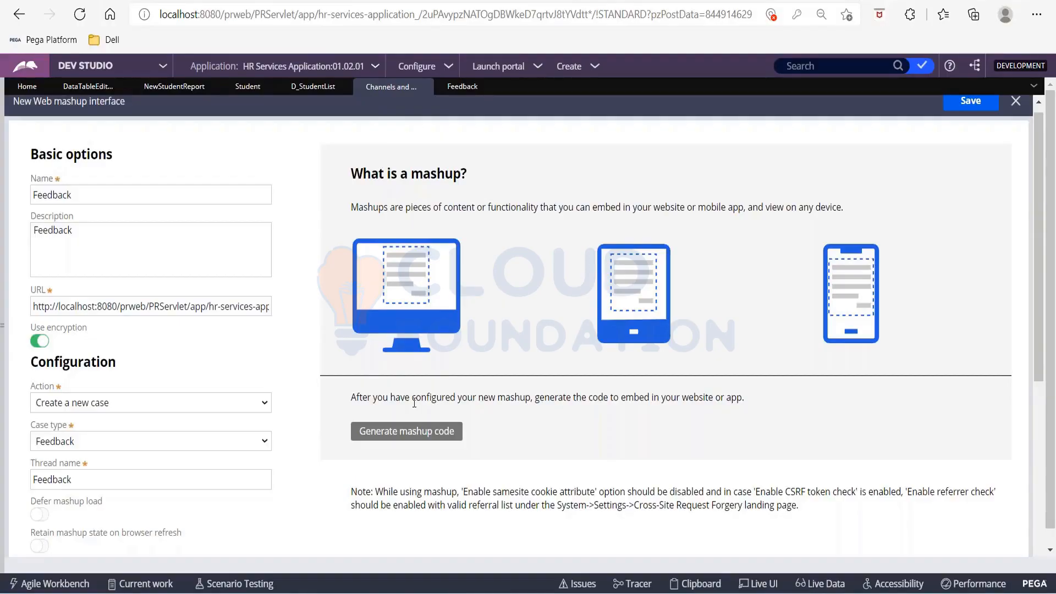
click(443, 434)
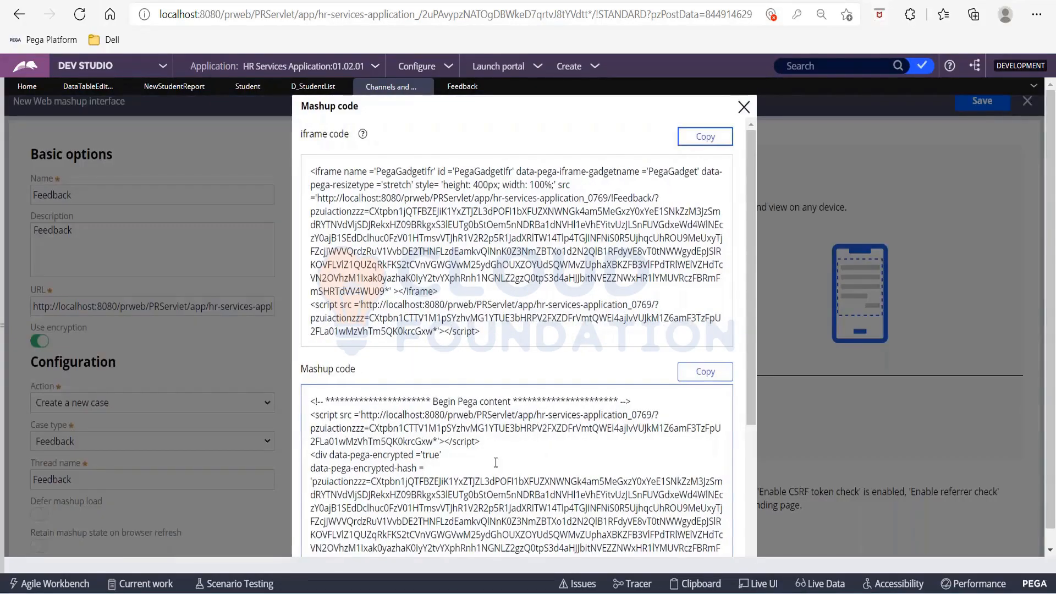
click(387, 271)
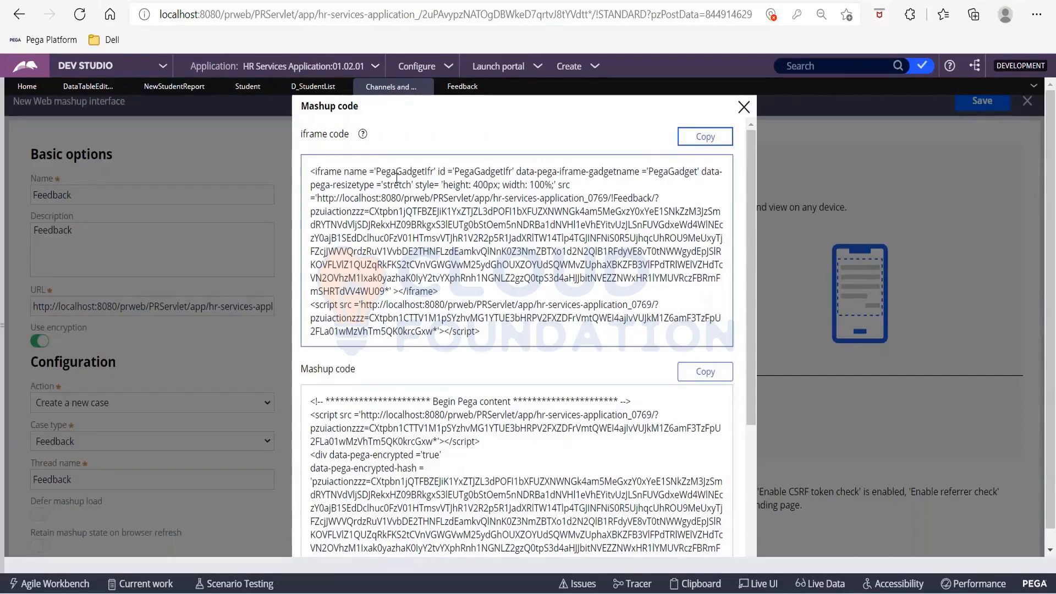
scroll(437, 280, down, 3)
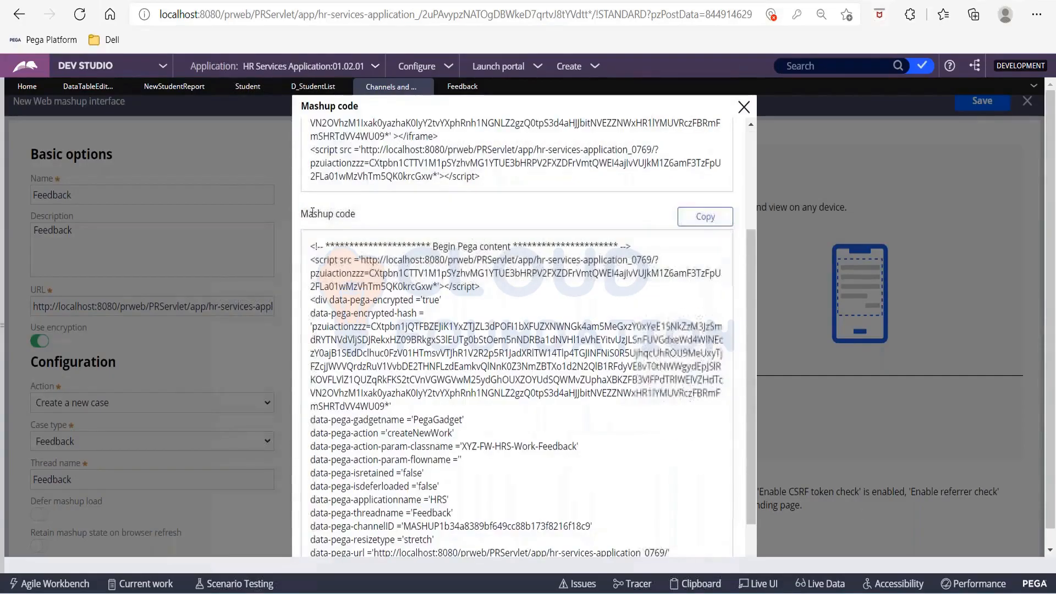
click(703, 218)
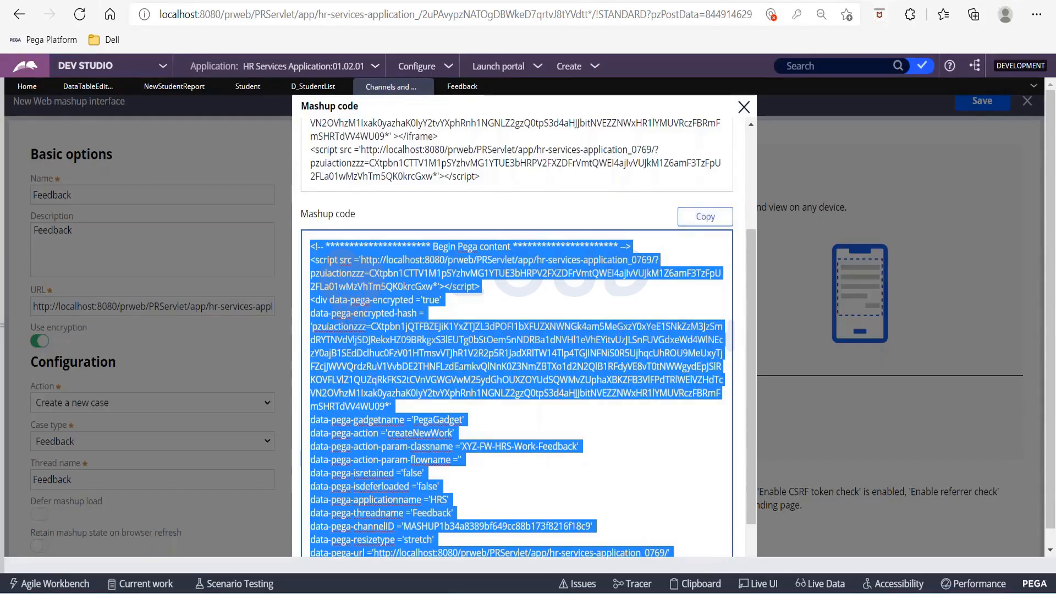
Close the generated code and save the Feedback web mashup channel.
click(743, 106)
click(964, 106)
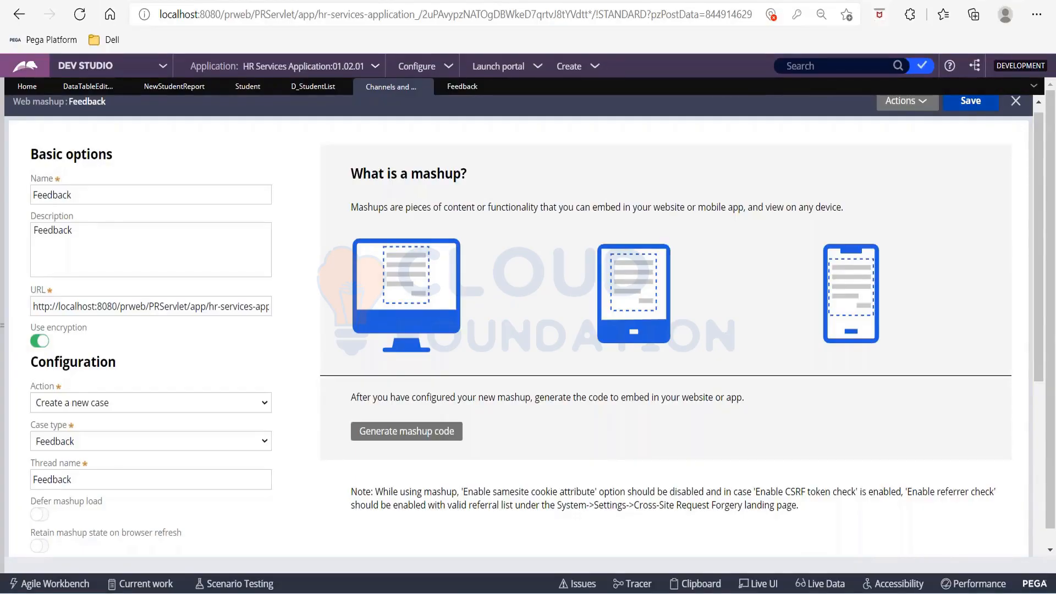
scroll(518, 325, up, 1)
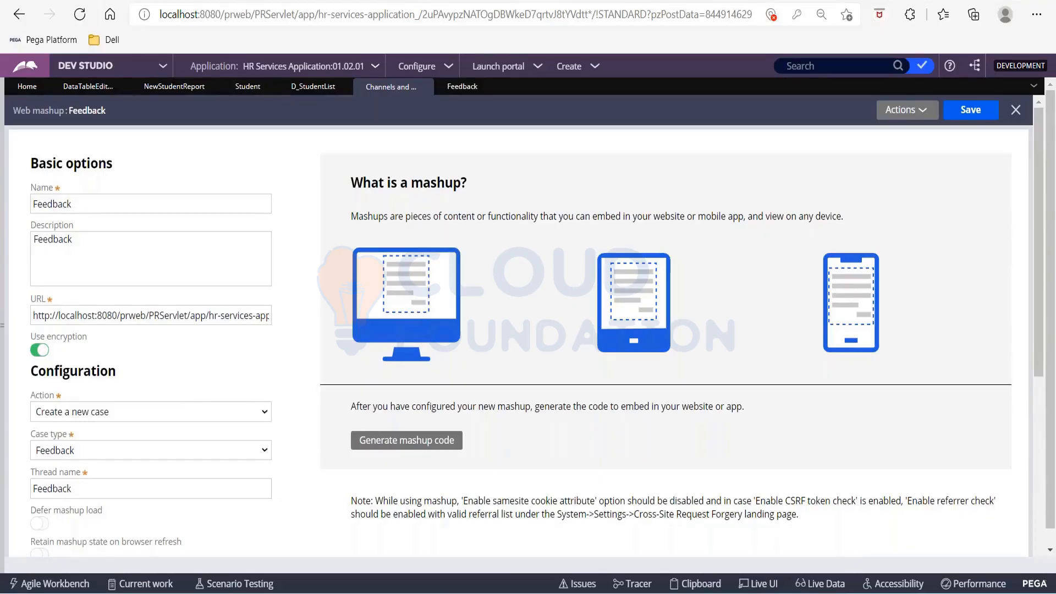
Switch to App Studio and open the Feedback web mashup from the current channel interfaces.
click(157, 67)
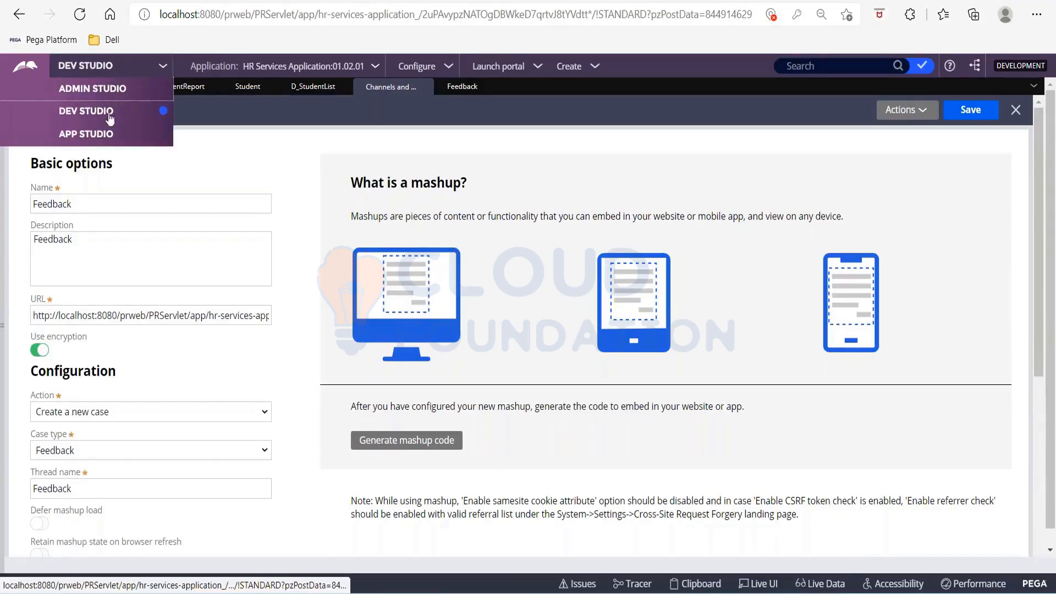
click(97, 134)
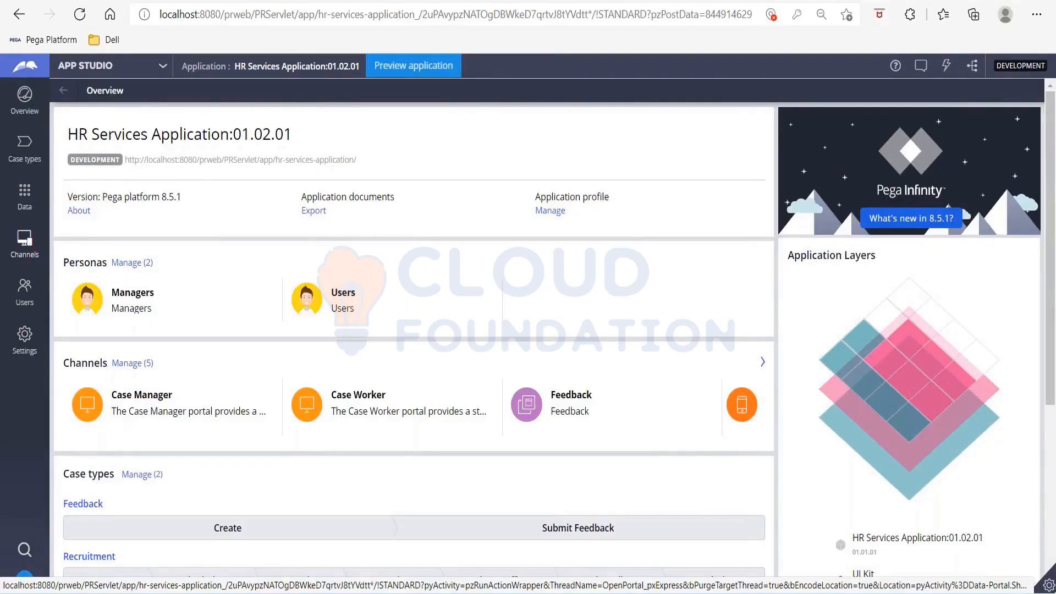
click(20, 250)
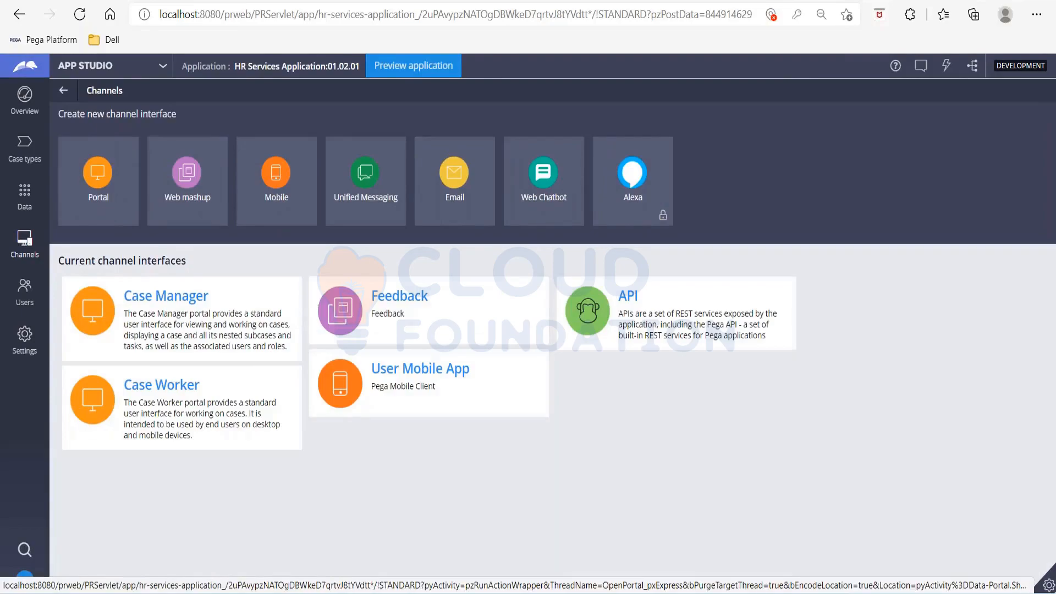
click(443, 306)
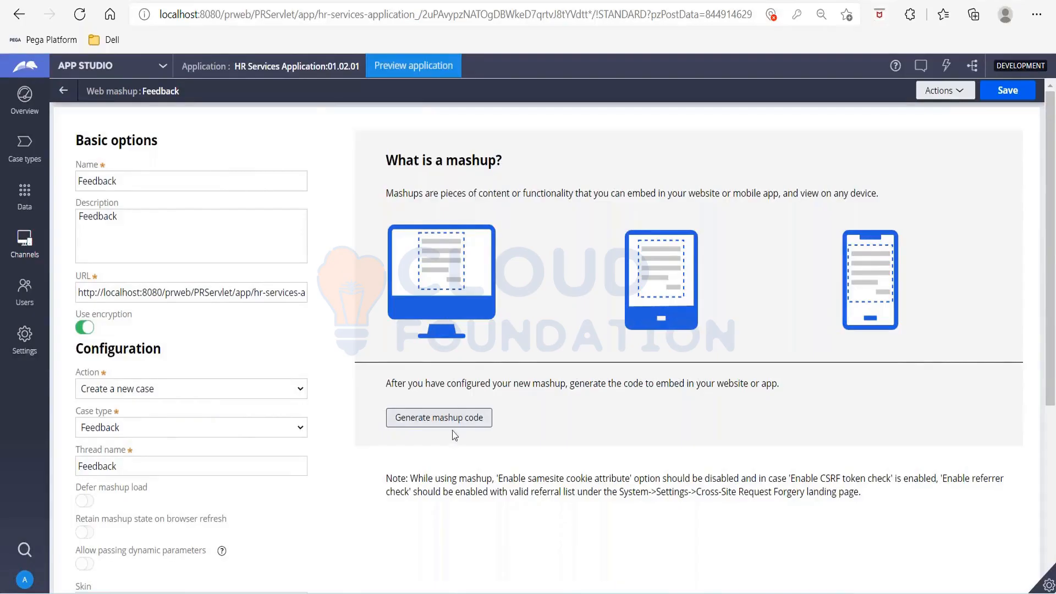
Regenerate the Feedback mashup code in App Studio, copy the mashup code and close the dialog.
click(451, 422)
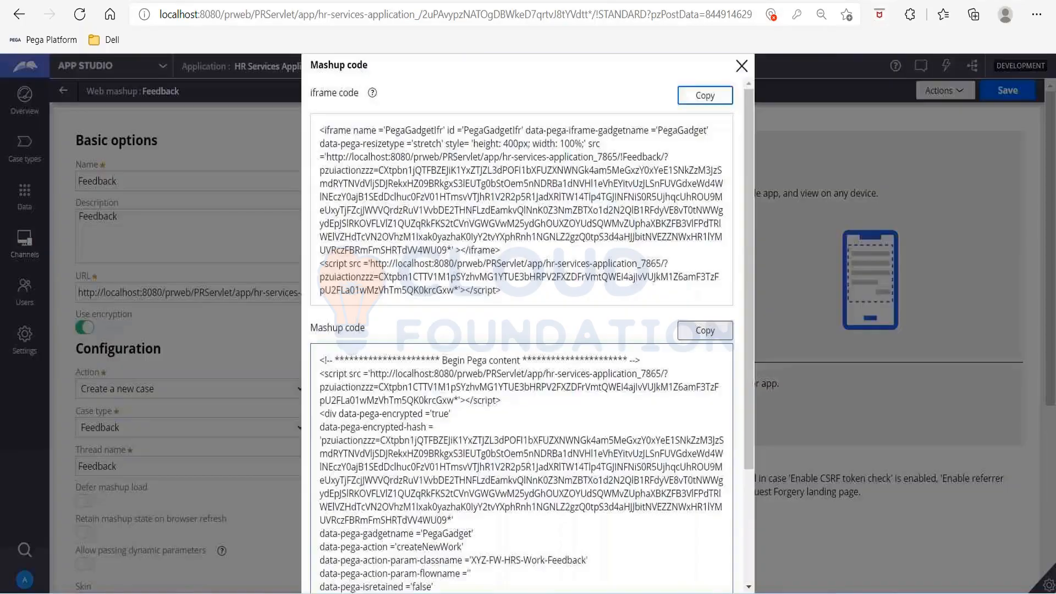
click(708, 333)
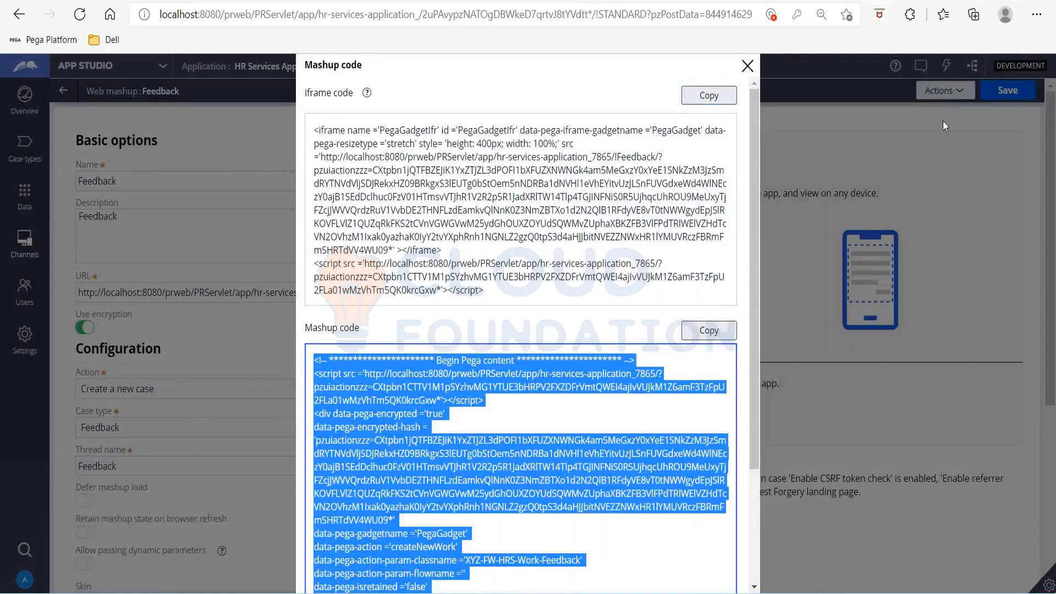
click(748, 66)
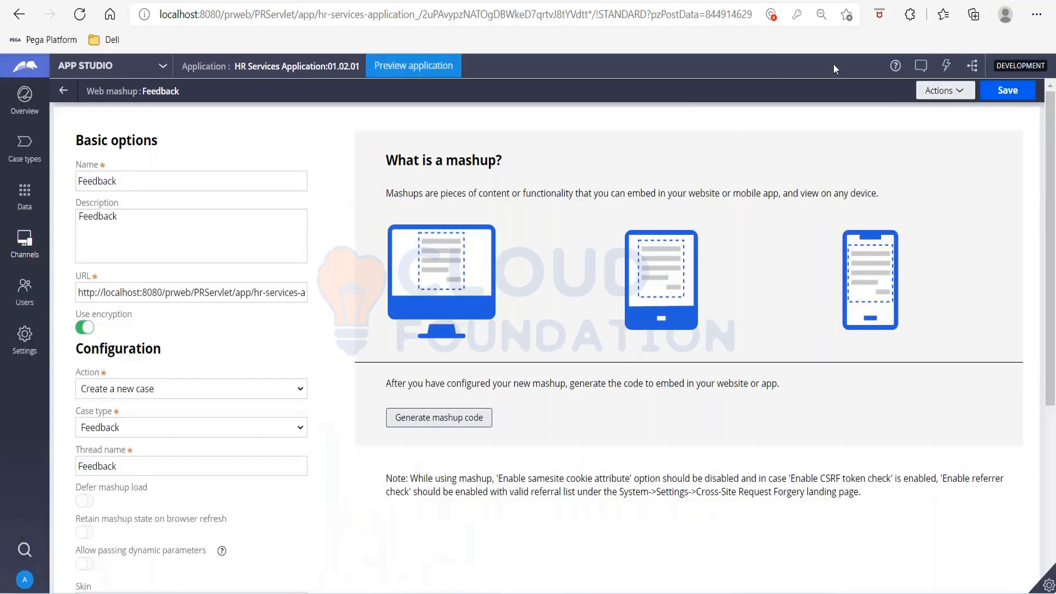
click(1024, 81)
click(953, 92)
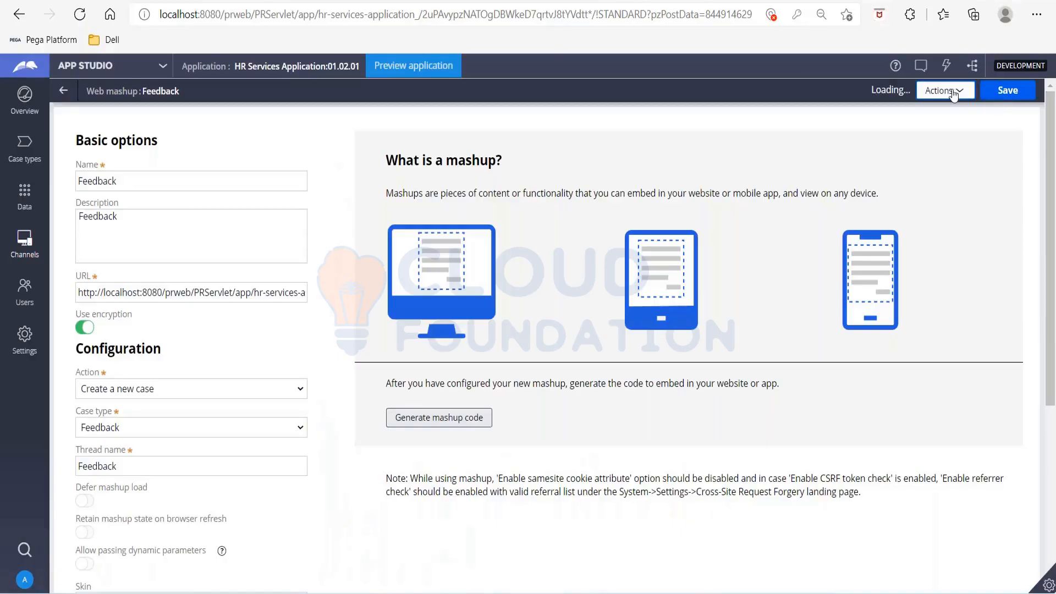
click(522, 123)
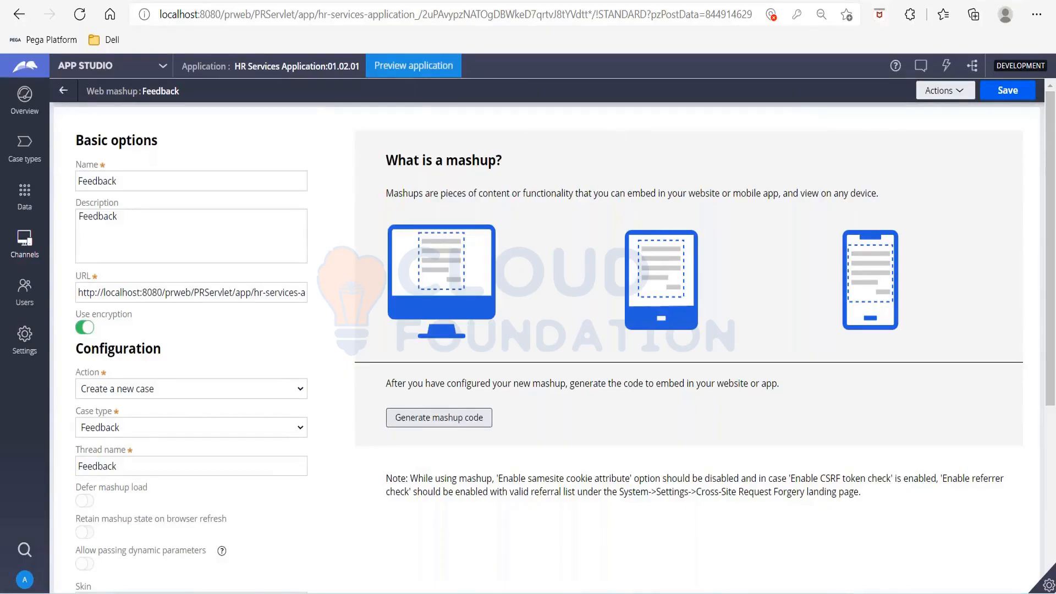
Preview the application and switch the preview from the Case Manager portal to the Feedback mashup.
click(404, 75)
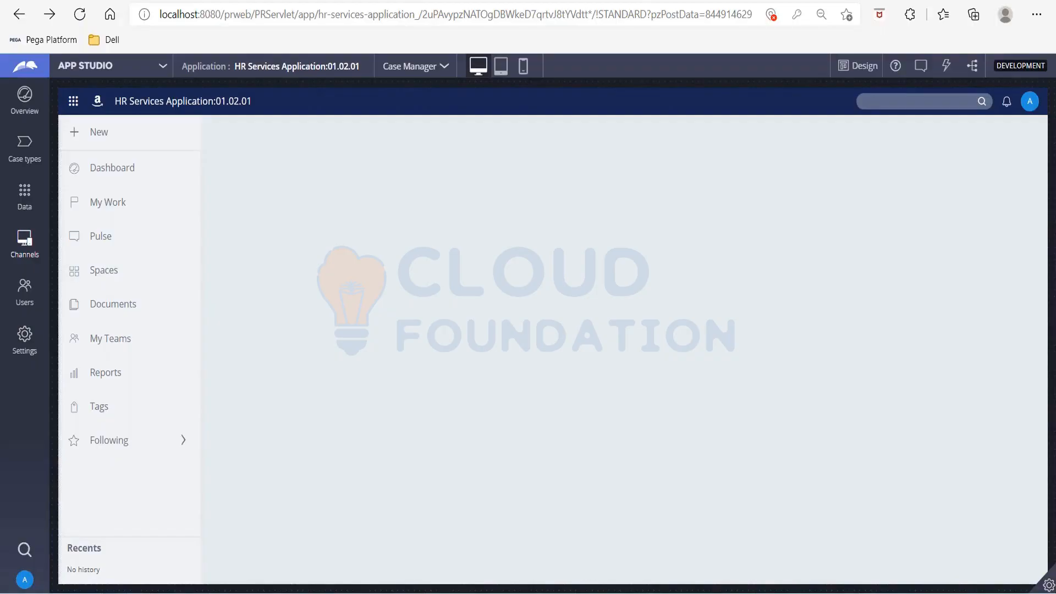
click(410, 65)
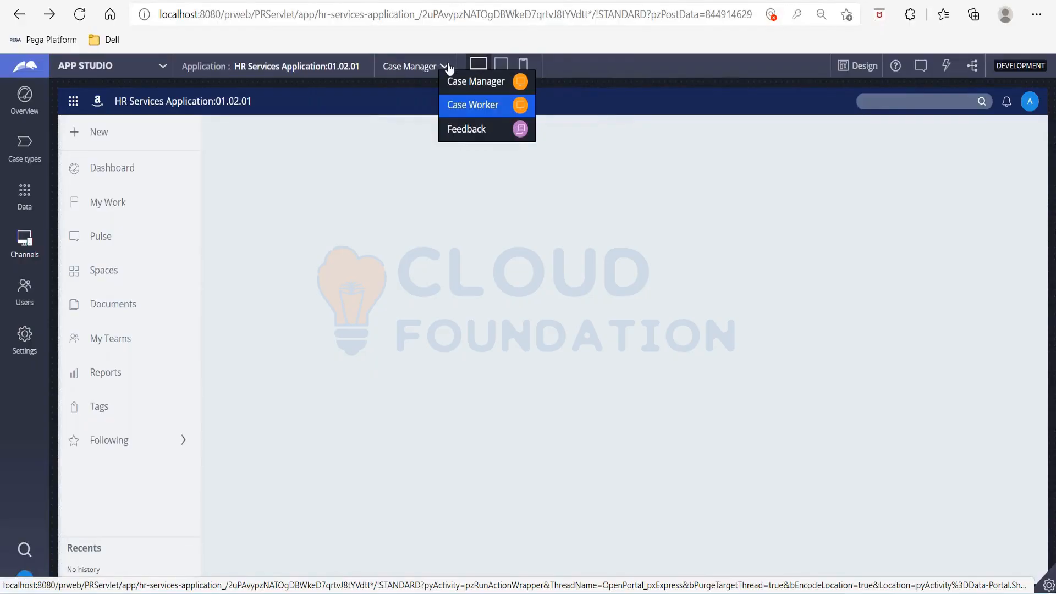
click(483, 132)
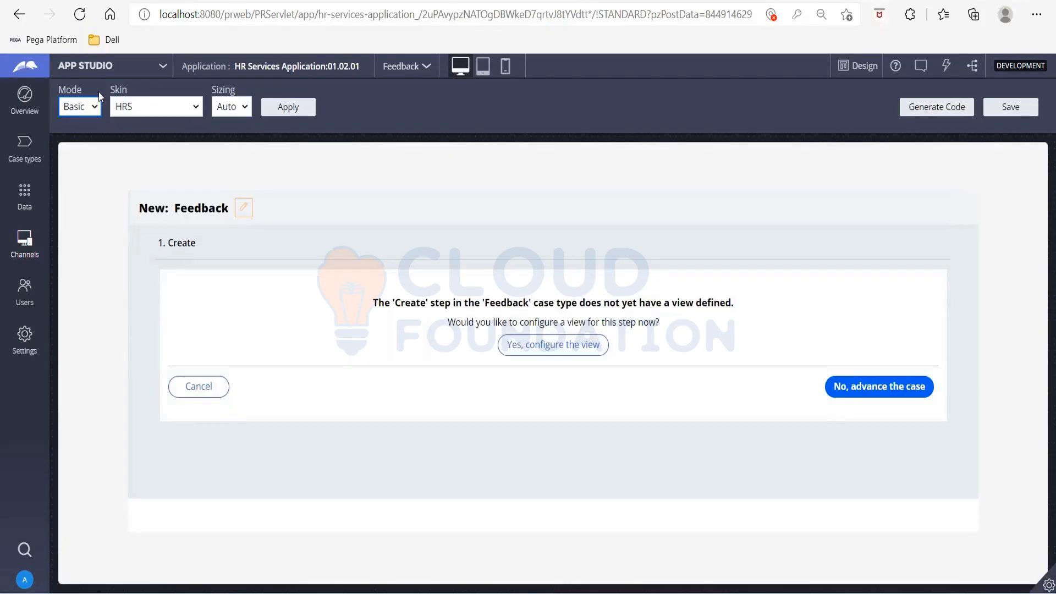
Set the Feedback mashup preview mode to Live and activate the website URL for entry.
click(590, 288)
click(80, 108)
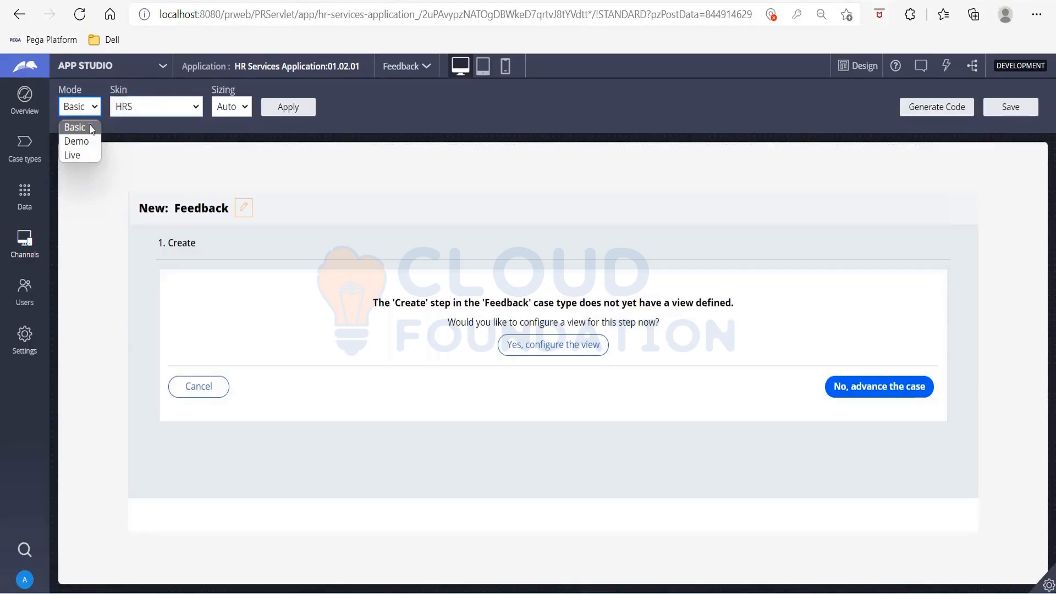
click(77, 151)
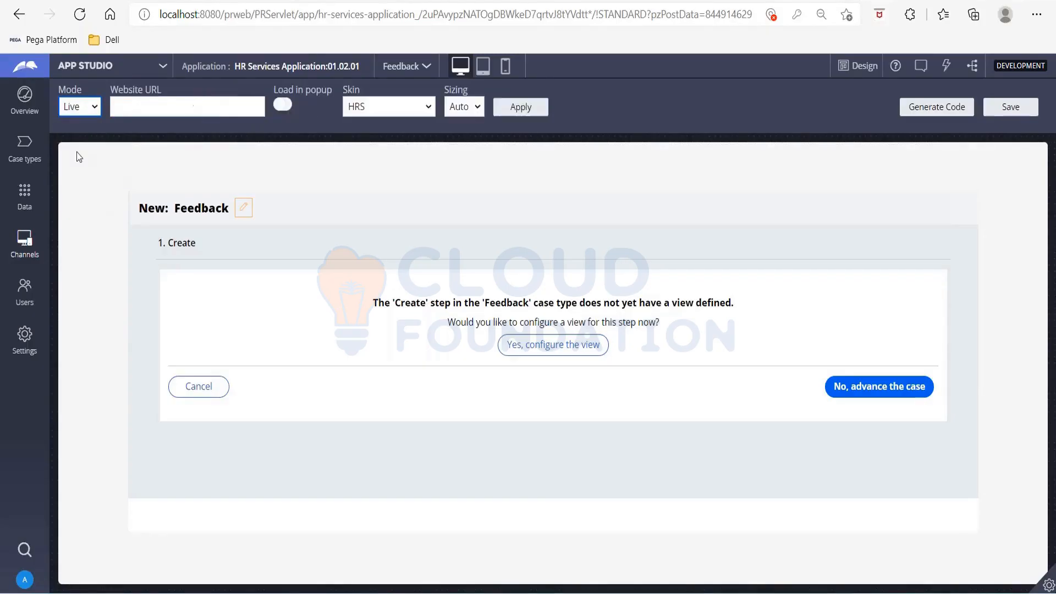
click(159, 110)
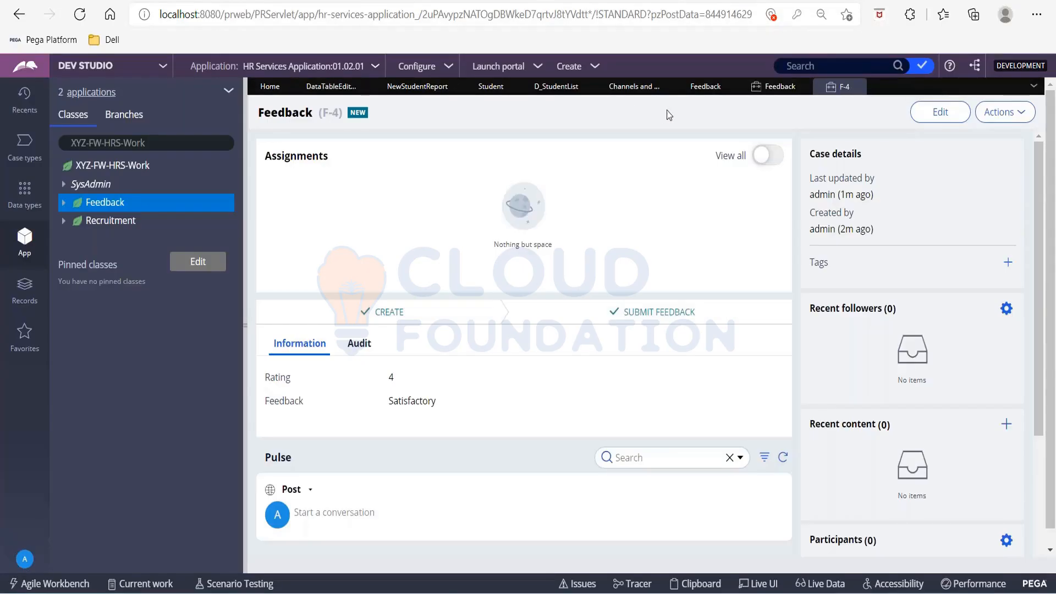
View the list of Feedback case instances in Dev Studio and return to the Feedback mashup configuration.
click(771, 95)
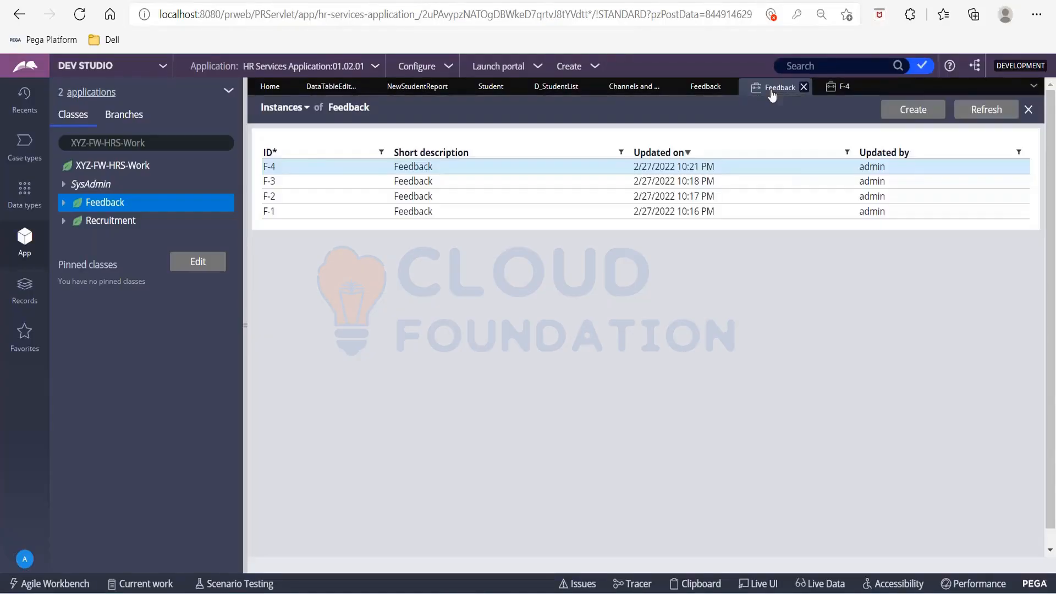
click(616, 96)
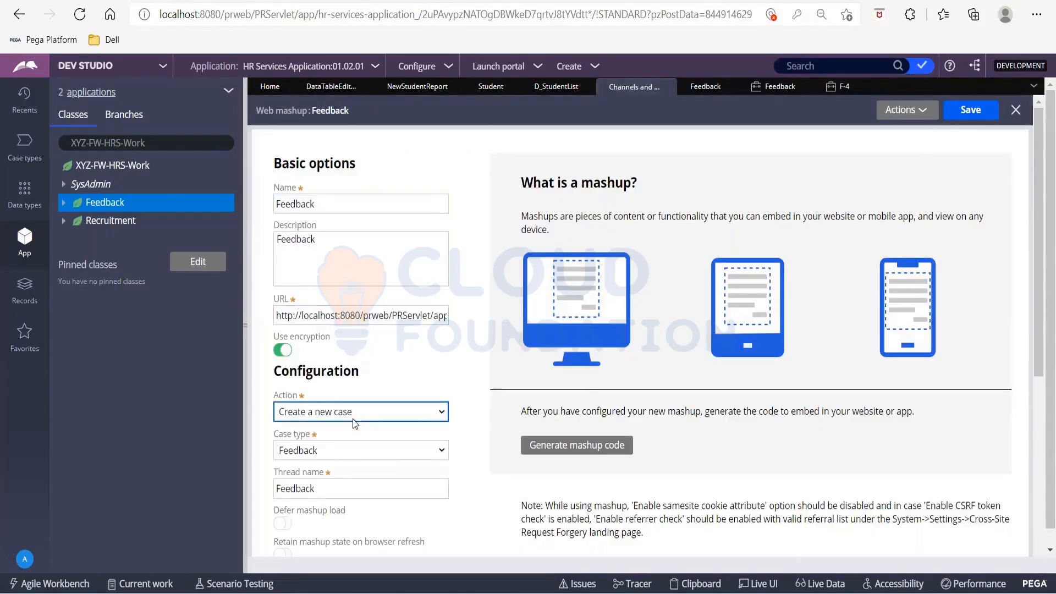
scroll(358, 413, down, 2)
Try the Display a page action in the Feedback mashup configuration.
click(347, 337)
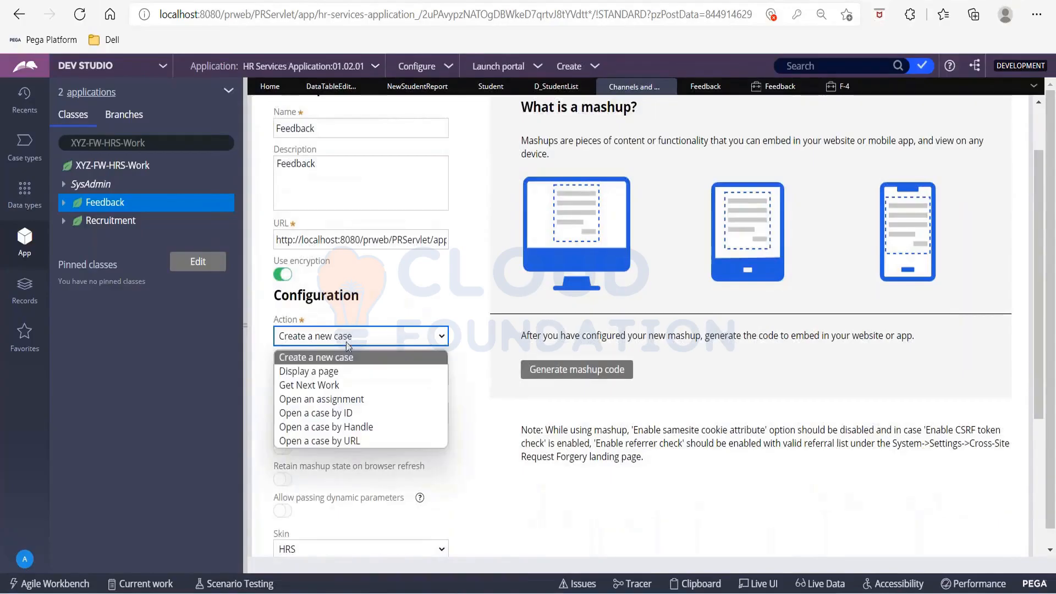
key(Escape)
click(346, 380)
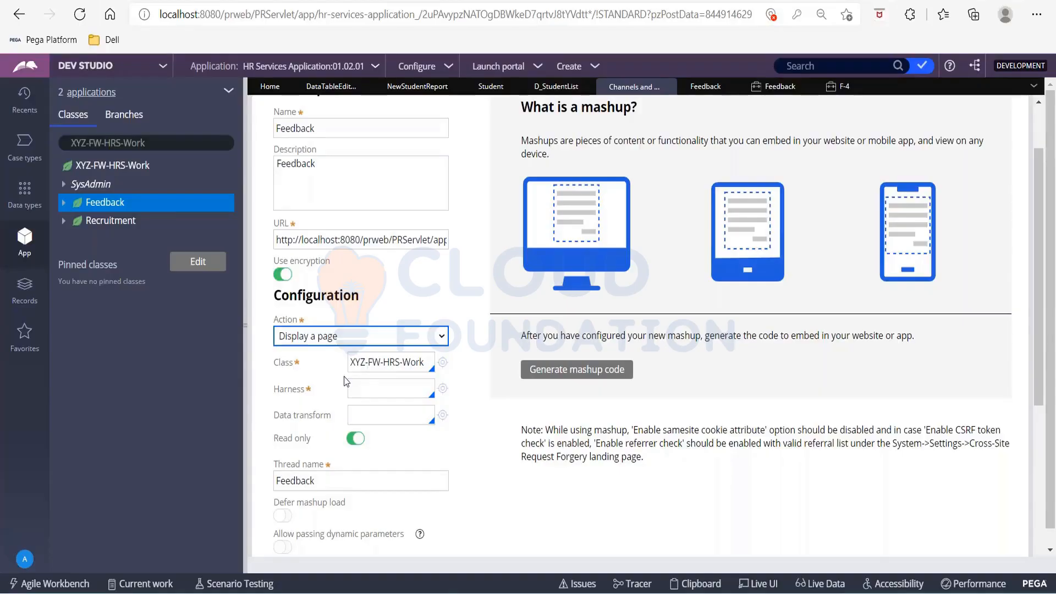
Set the mashup's action to Open an assignment and look through the other available actions.
click(337, 339)
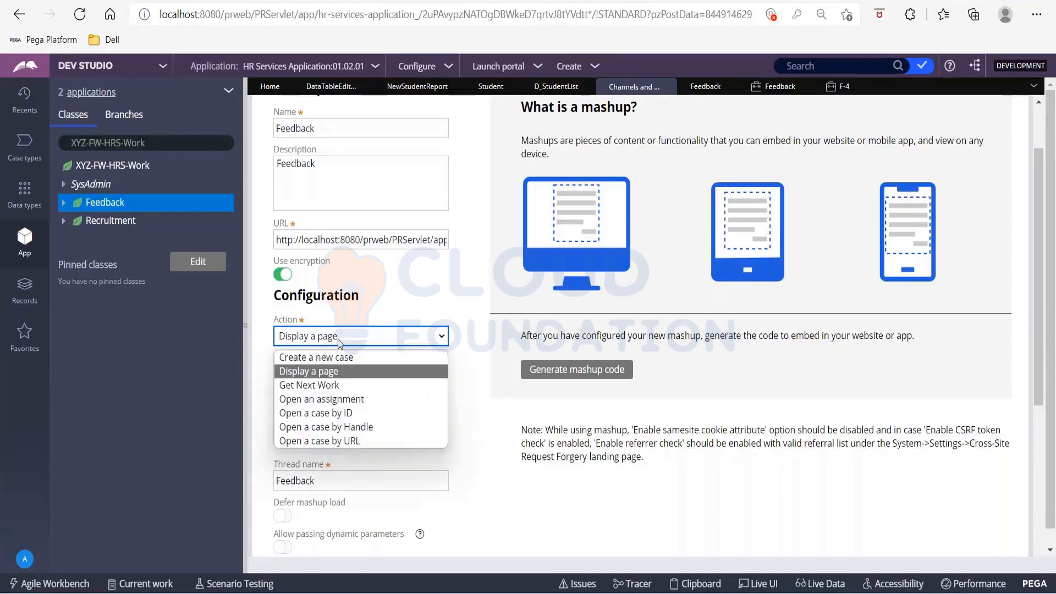
click(337, 400)
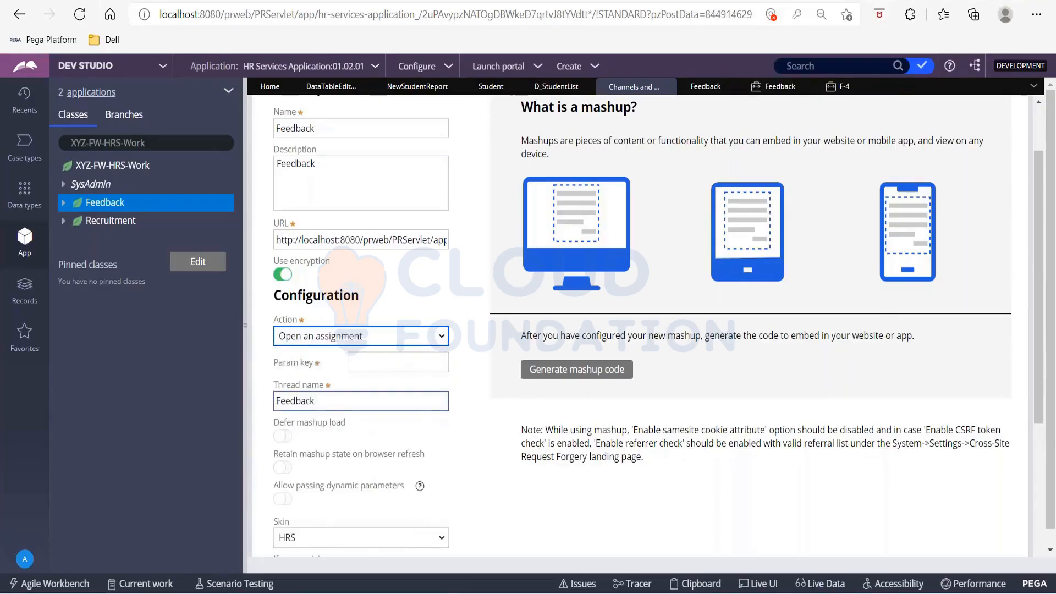
click(303, 335)
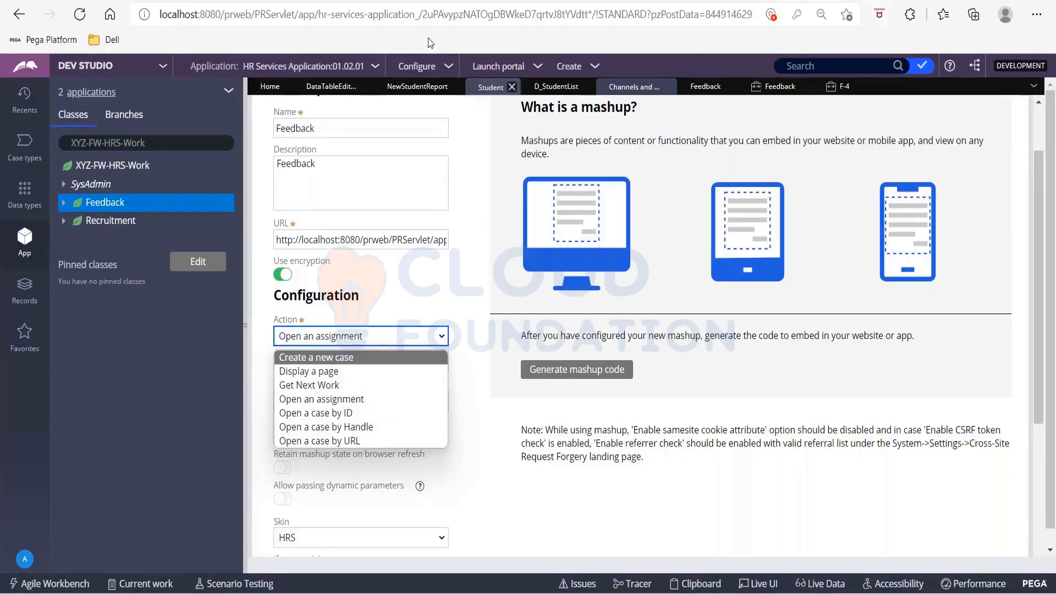
click(404, 2)
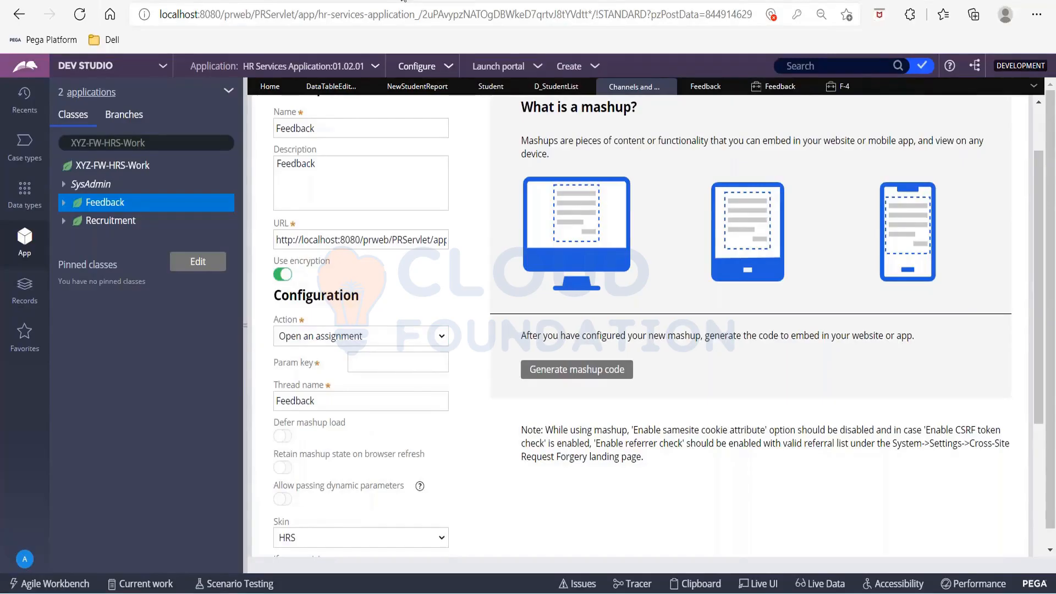